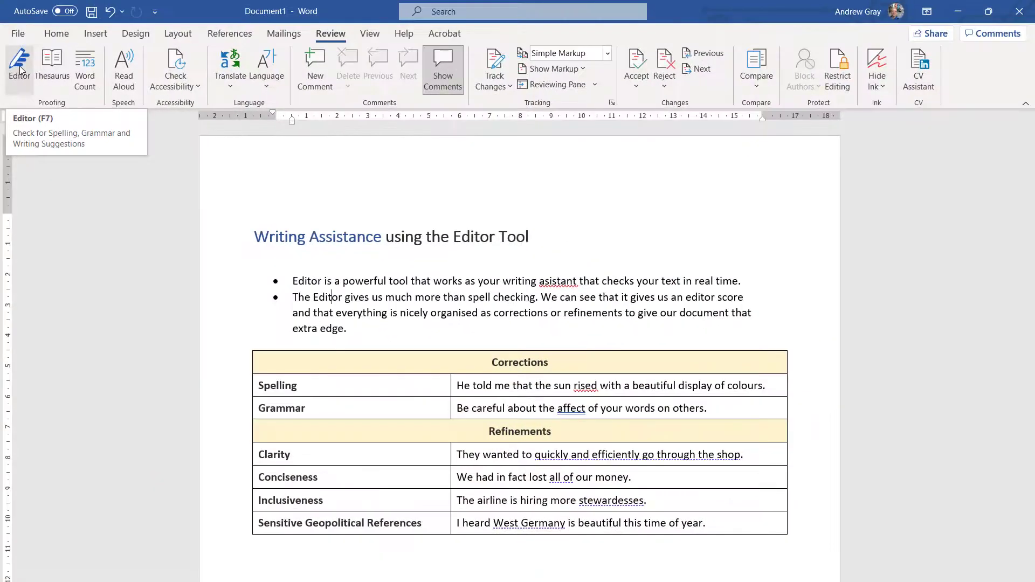
# - Open Review > Editor to see the 60% score: 2 spelling, 1 grammar and several refinements
pyautogui.click(19, 69)
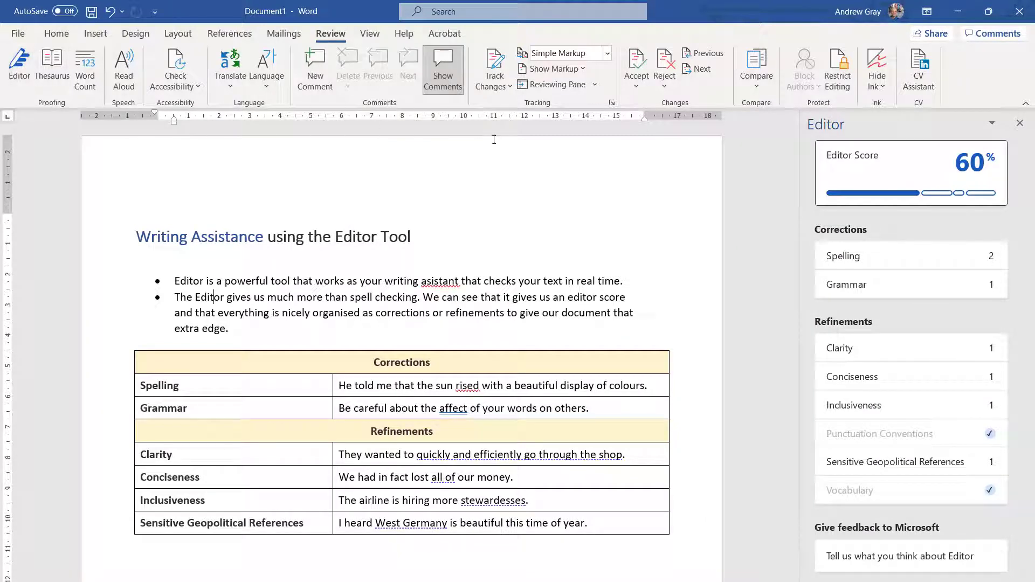
pyautogui.moveTo(873, 186)
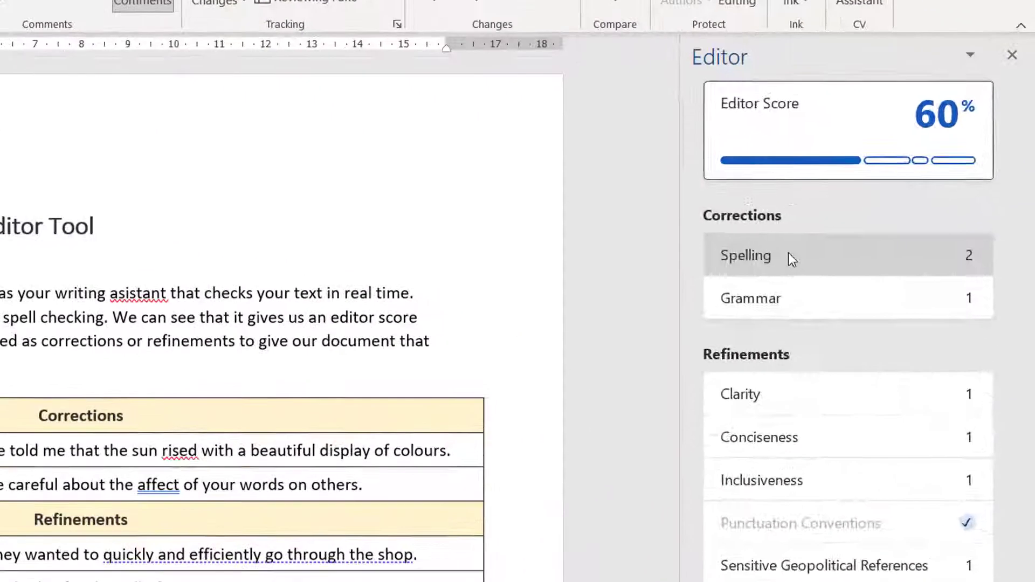
# - Correct spelling (rised→rises, asistant→assistant) and grammar (affect→effect)
pyautogui.click(870, 257)
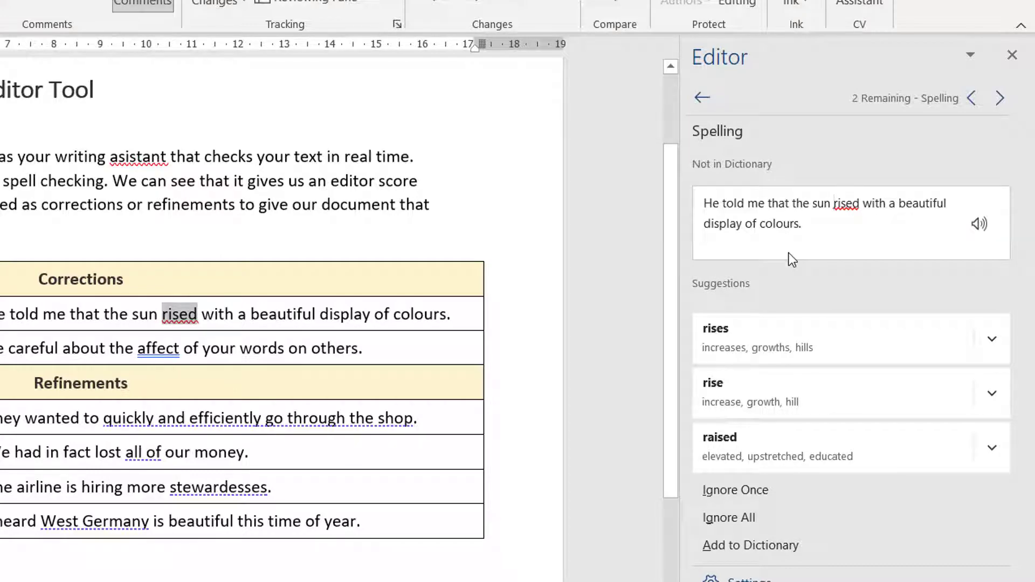
pyautogui.click(762, 336)
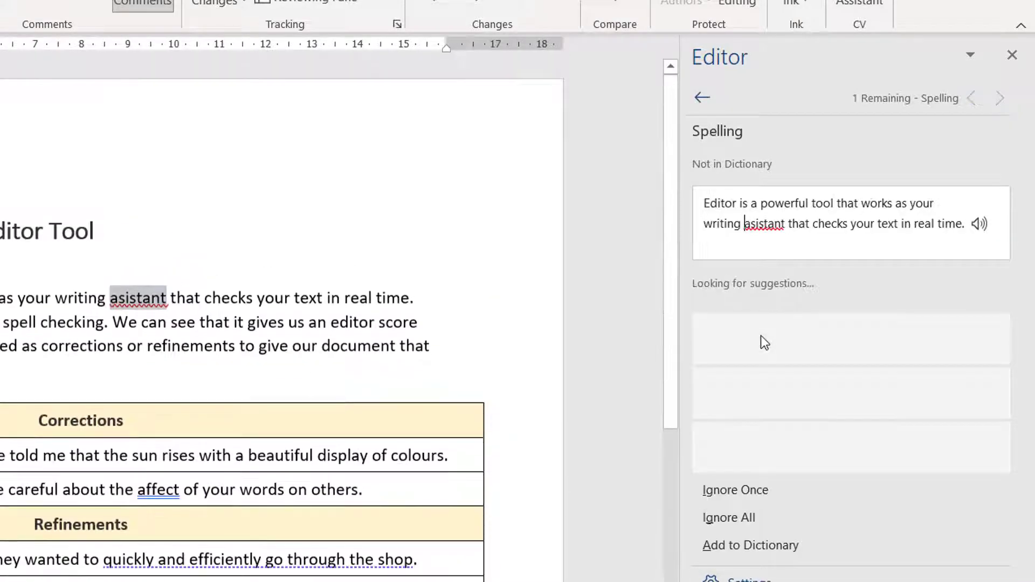
pyautogui.click(761, 336)
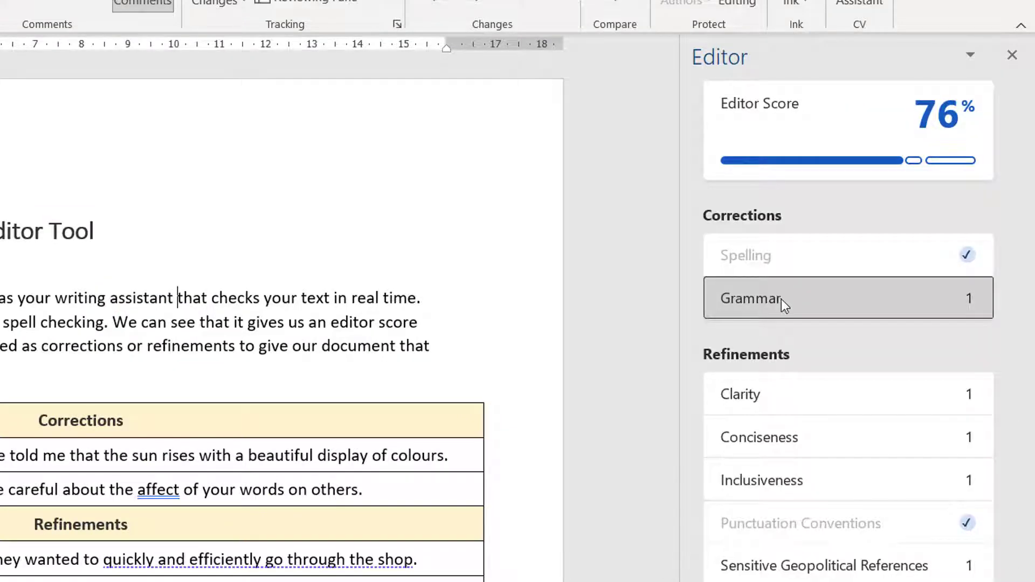
pyautogui.click(781, 299)
pyautogui.click(785, 353)
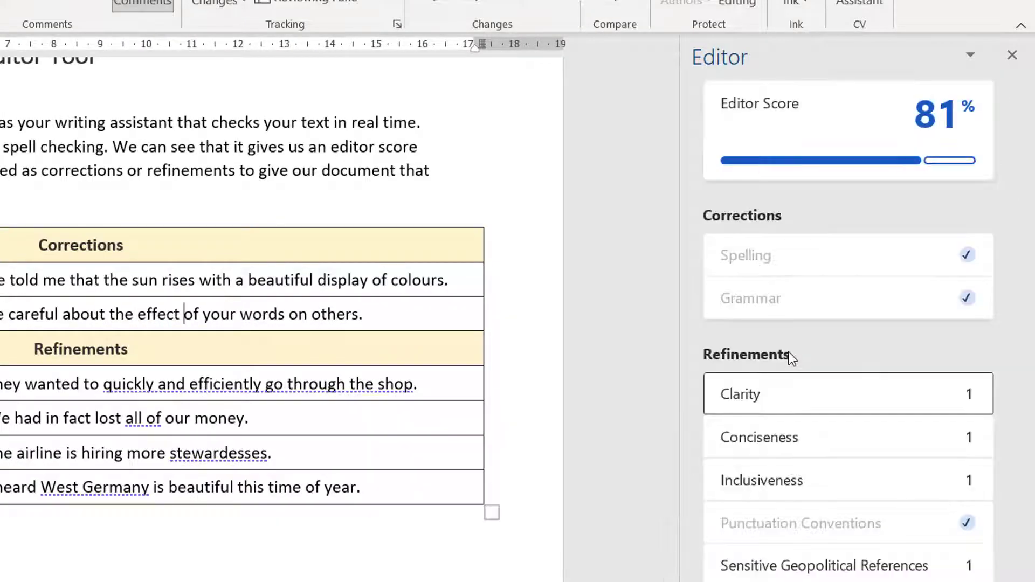
# - Apply the clarity rewording and ignore conciseness, then fix 'flight attendants' and 'Germany'; dismiss the finished message
pyautogui.click(808, 396)
pyautogui.click(797, 341)
pyautogui.click(796, 435)
pyautogui.click(745, 489)
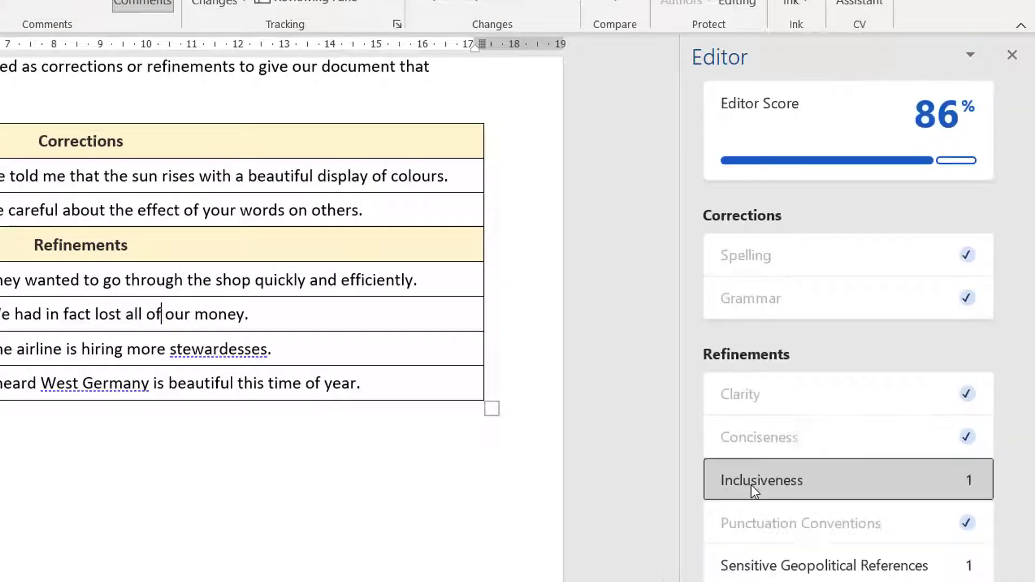
pyautogui.click(745, 480)
pyautogui.click(762, 337)
pyautogui.click(764, 561)
pyautogui.click(782, 339)
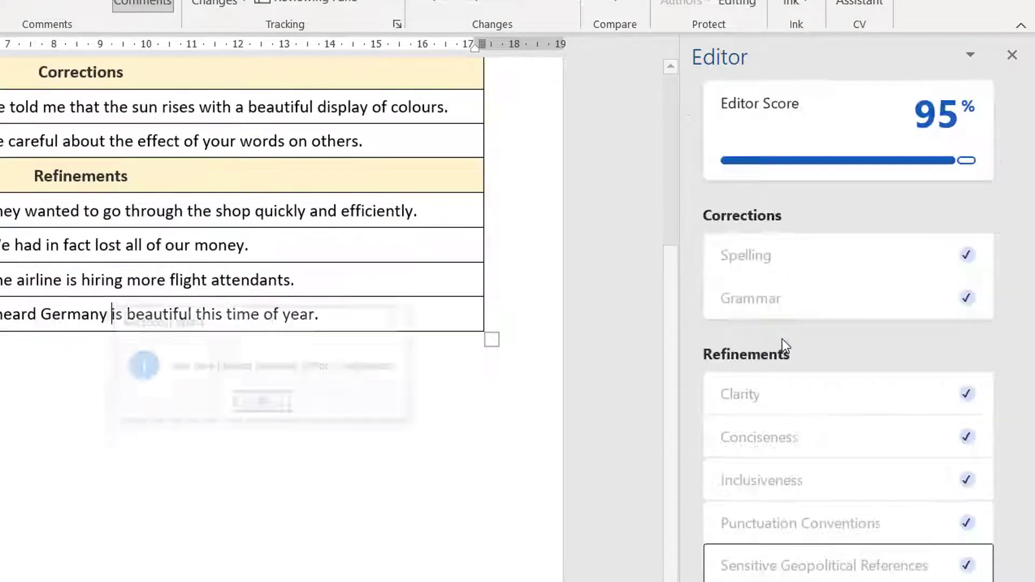
pyautogui.click(266, 402)
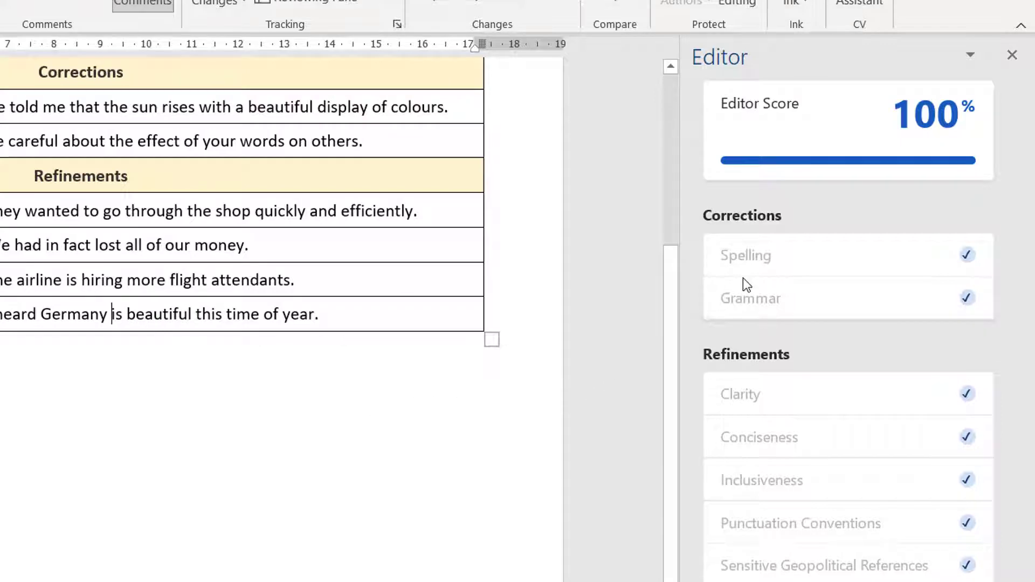
pyautogui.moveTo(847, 152)
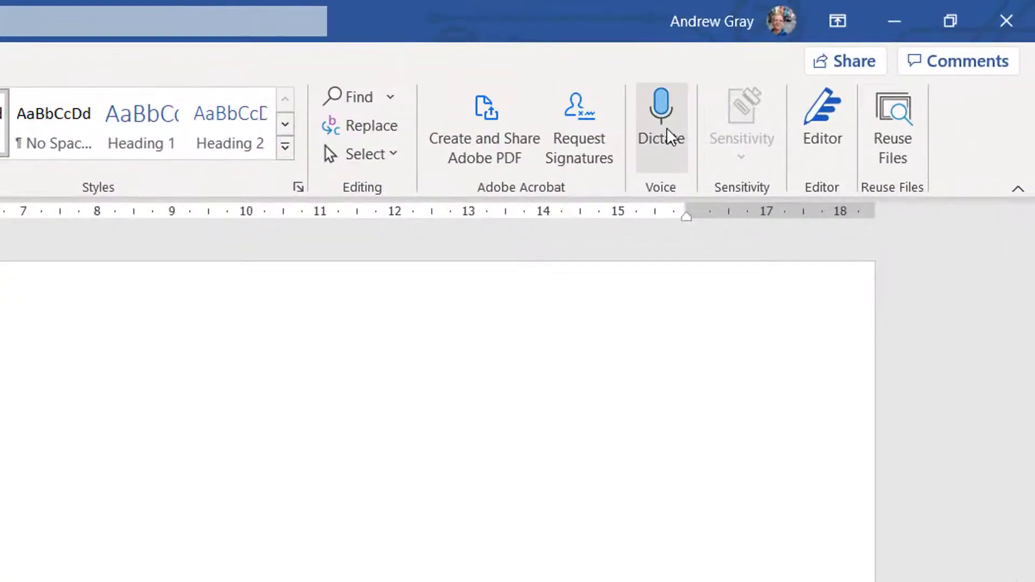
# - Start dictation, then bring up the View options for The Butterfly document
pyautogui.click(666, 127)
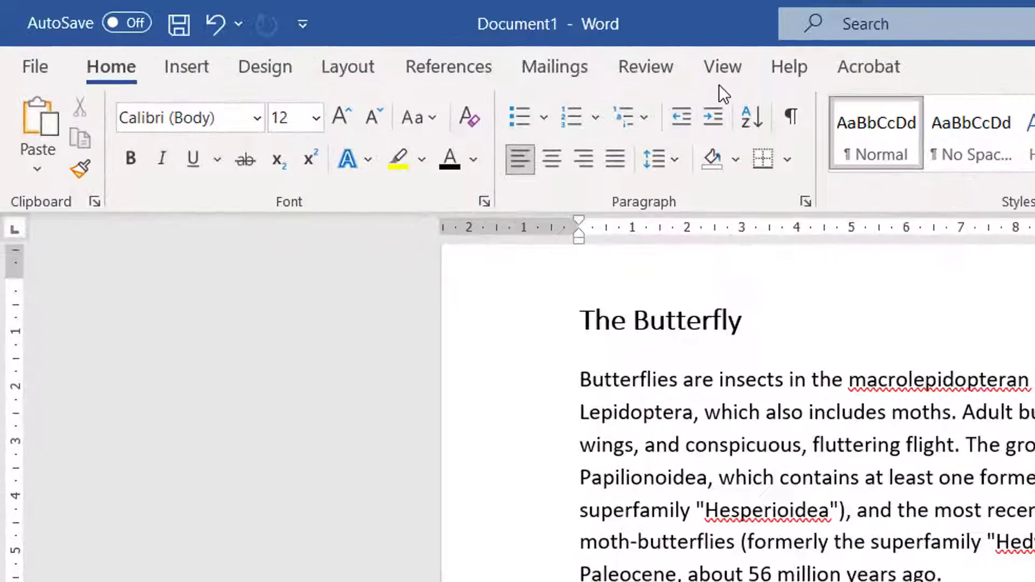
pyautogui.click(439, 35)
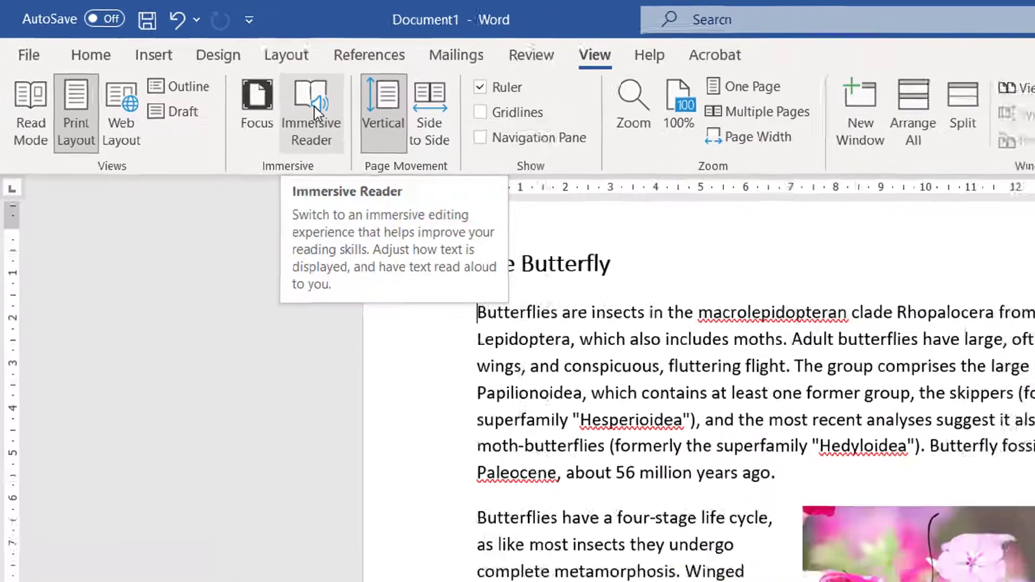
# - Open Immersive Reader at 130% zoom with Moderate column width and a peach page colour
pyautogui.click(315, 108)
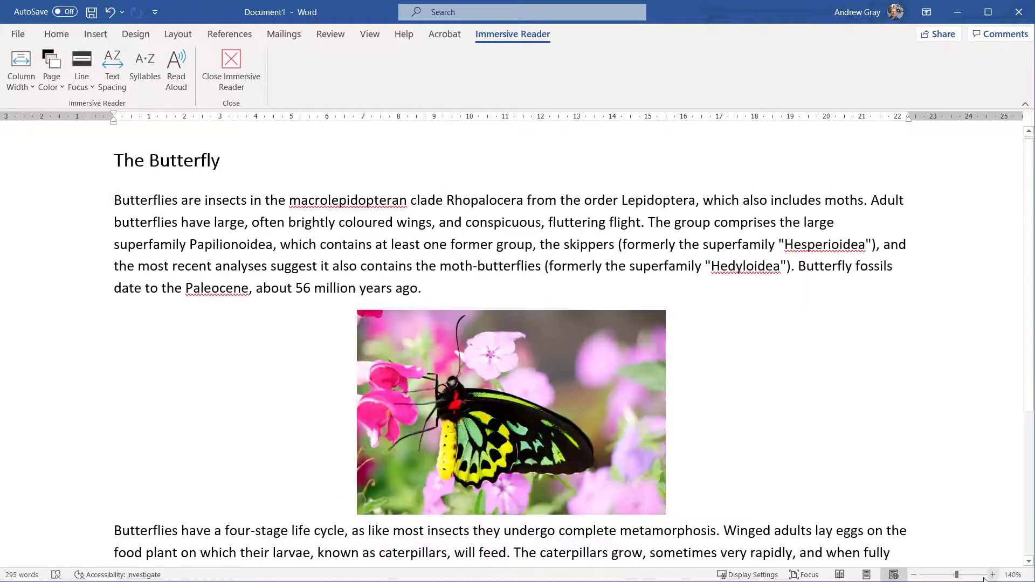
pyautogui.click(914, 575)
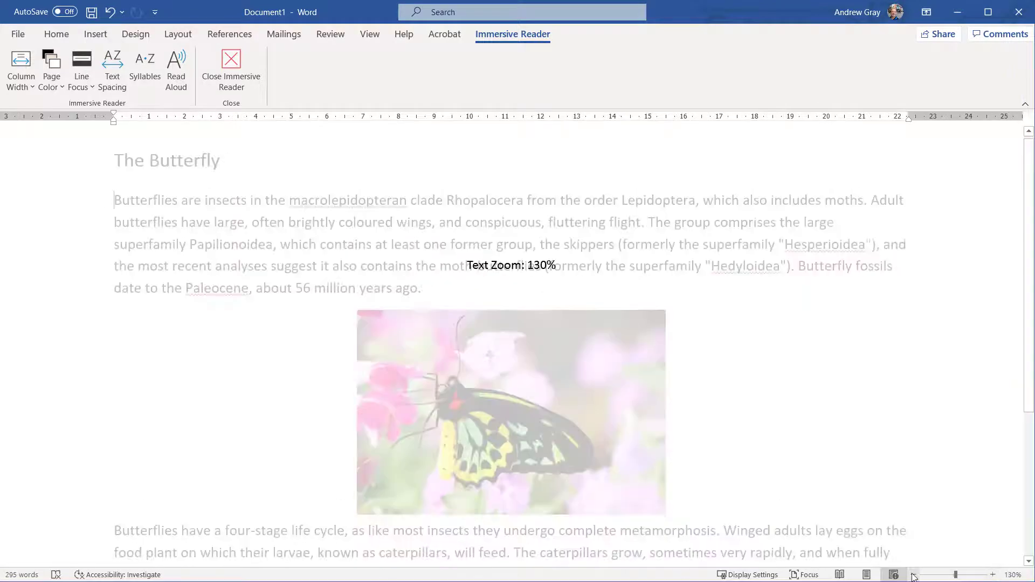
pyautogui.click(21, 84)
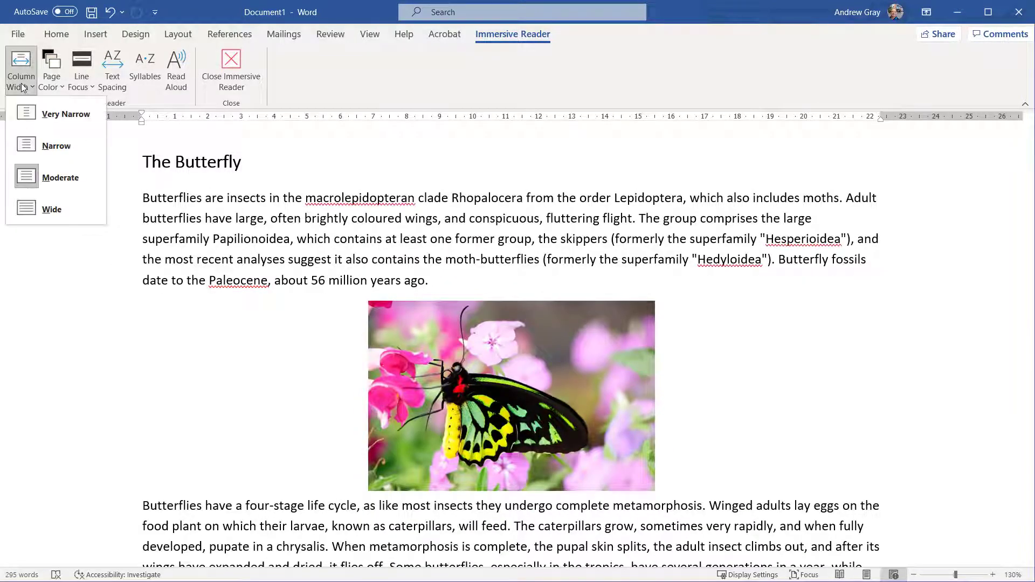
pyautogui.click(28, 174)
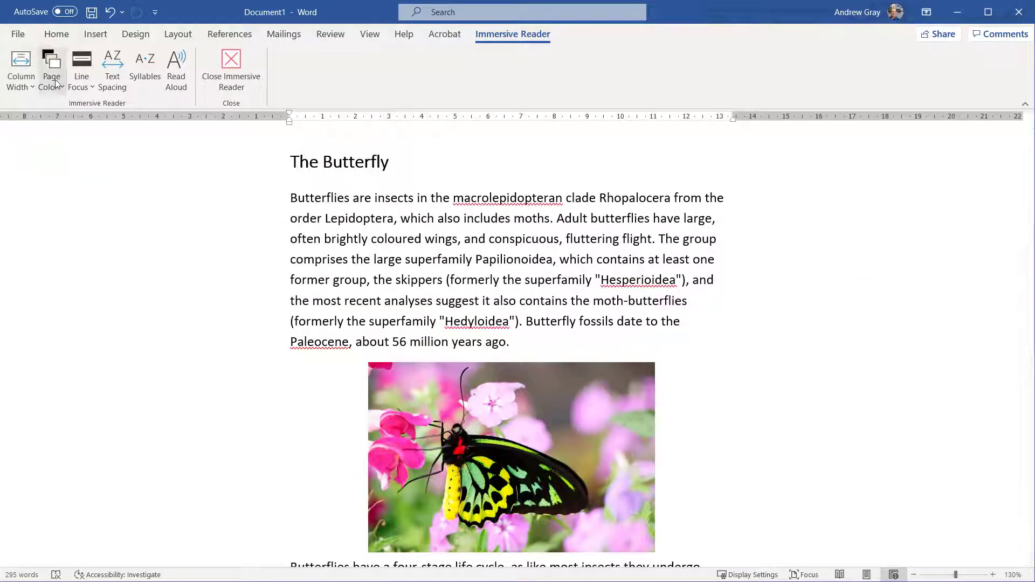
pyautogui.click(51, 68)
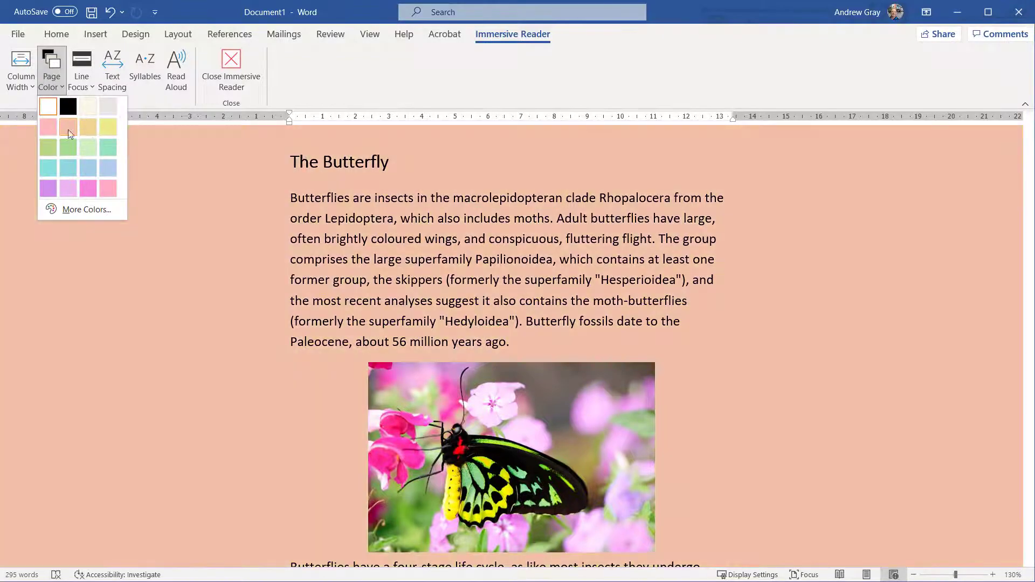
pyautogui.click(69, 127)
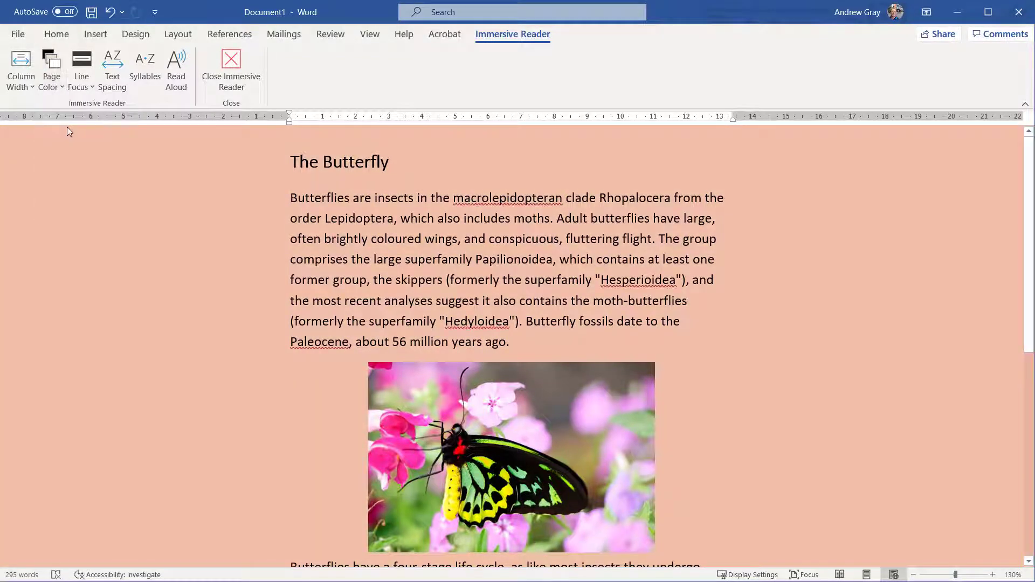
# - Set Line Focus to three lines, widen text spacing, show syllables and start Read Aloud
pyautogui.click(82, 73)
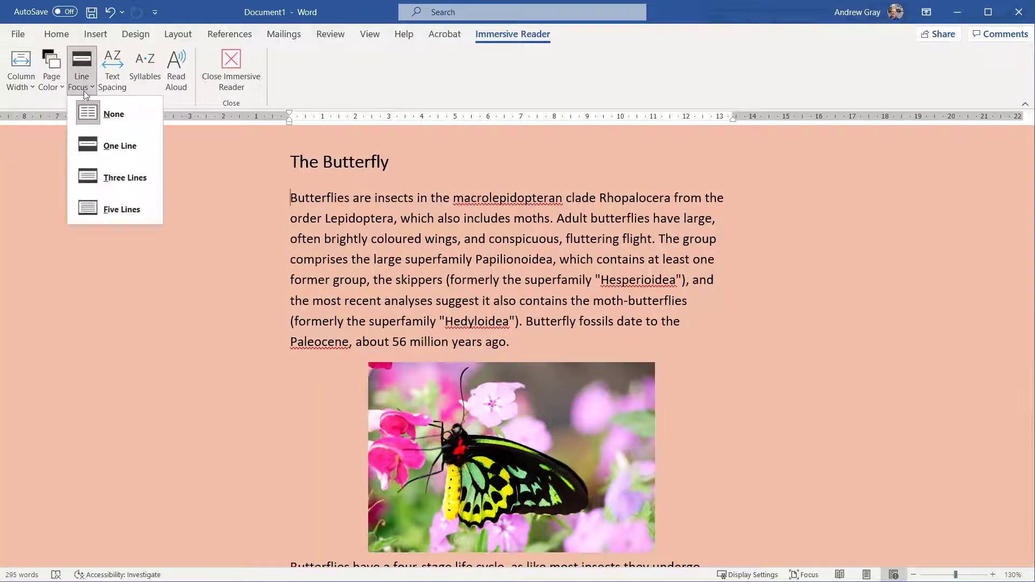
pyautogui.click(118, 175)
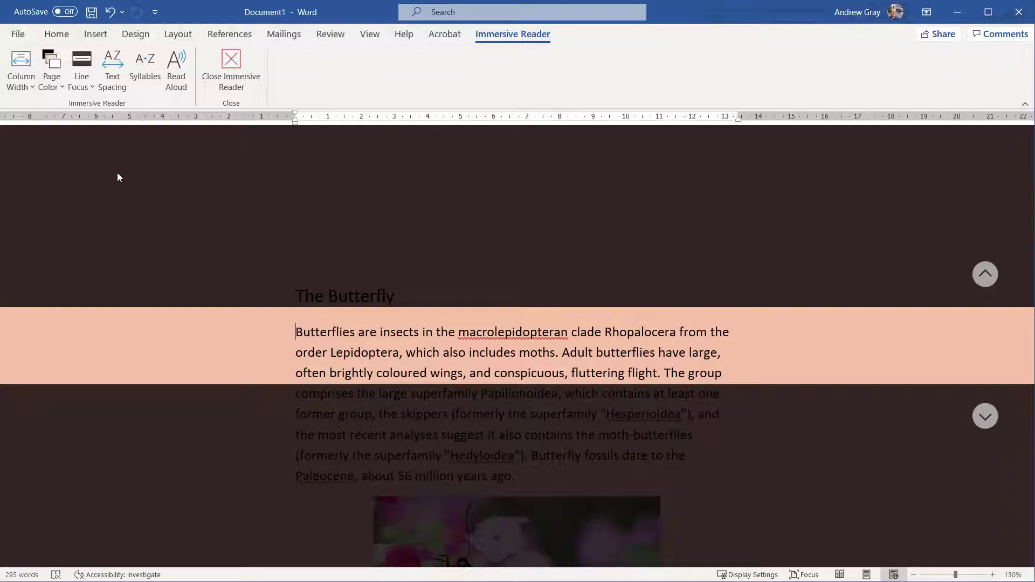
pyautogui.click(114, 76)
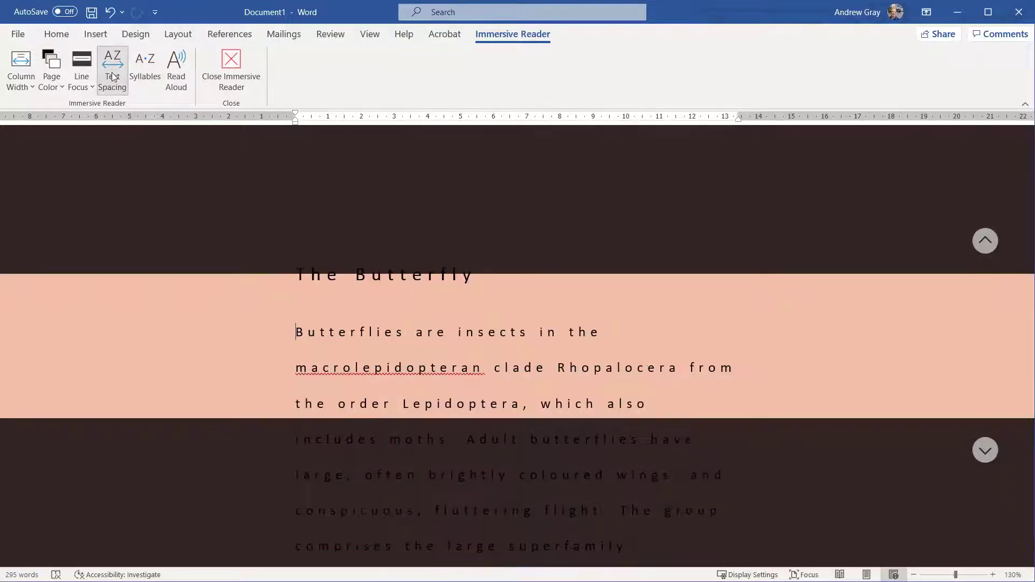
pyautogui.click(141, 72)
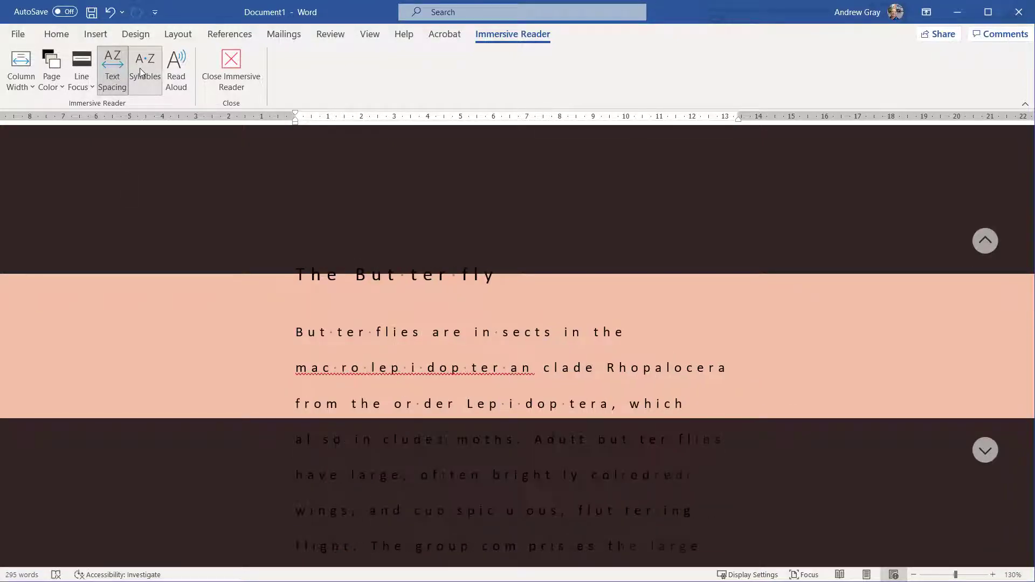
pyautogui.click(177, 75)
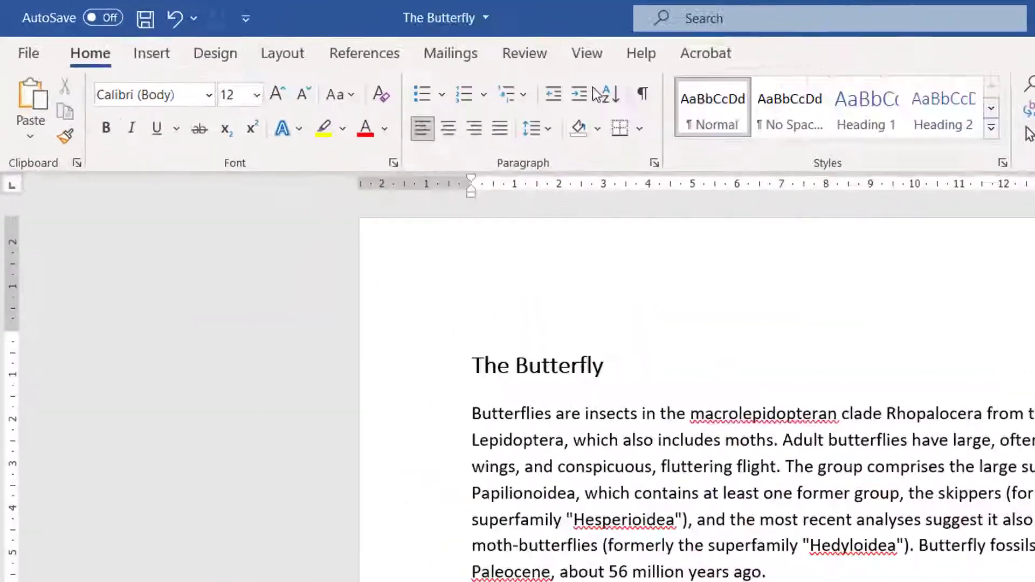
# - Run Check Accessibility, place Picture 1 inline, mark Picture 3 decorative, and keep the checker running
pyautogui.click(327, 34)
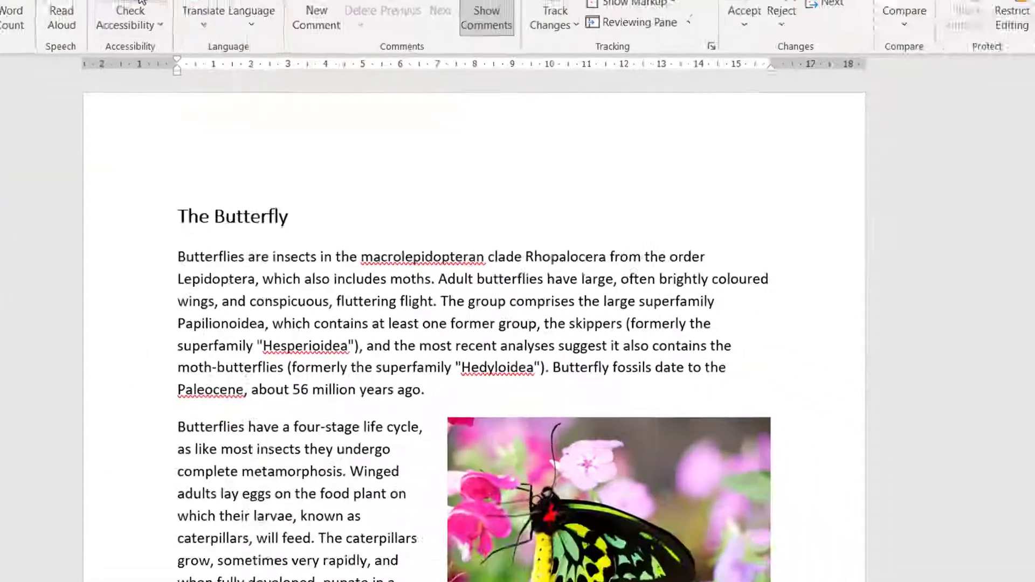
pyautogui.click(140, 2)
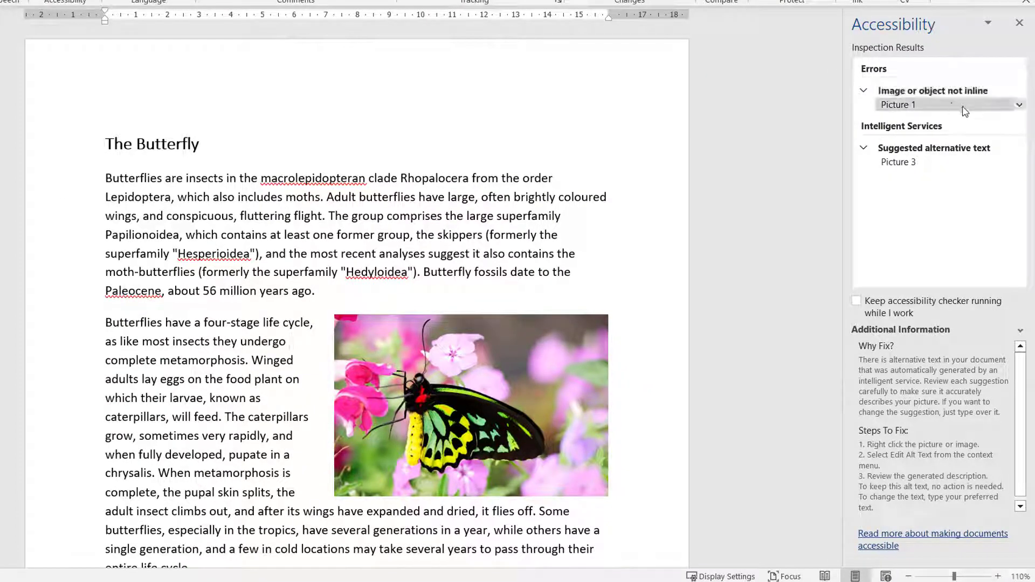
pyautogui.click(1019, 106)
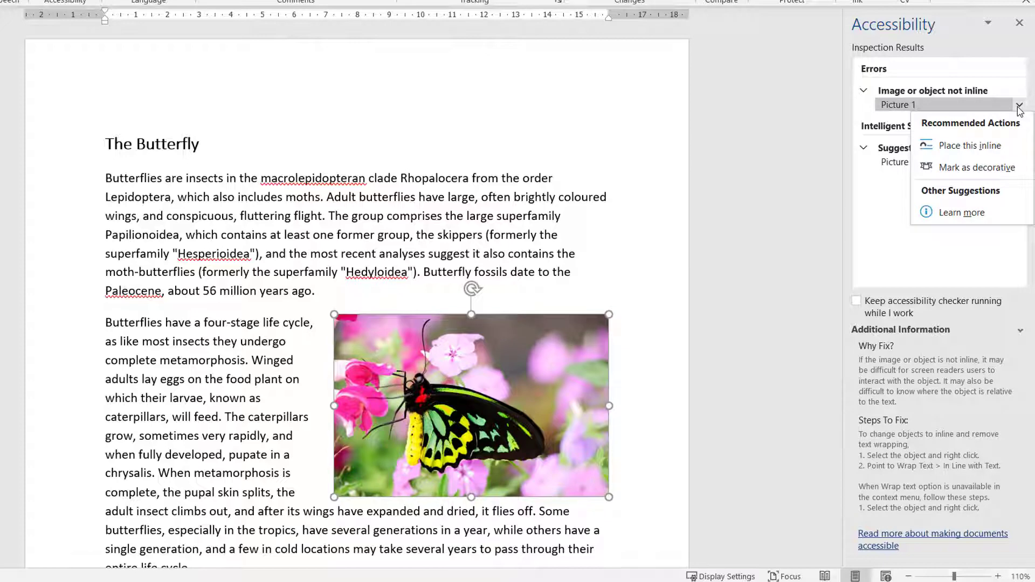
pyautogui.click(968, 146)
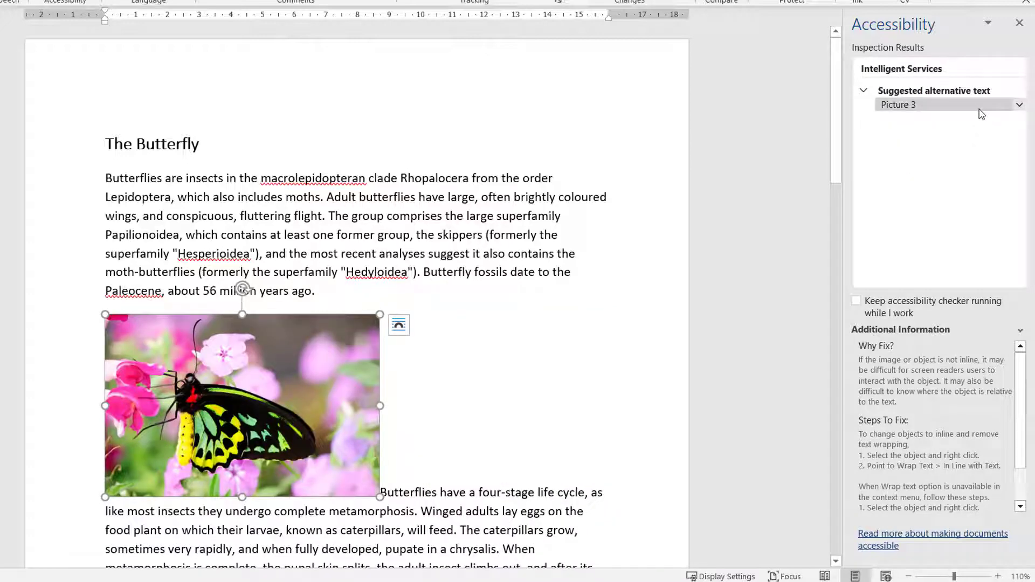
pyautogui.click(1020, 106)
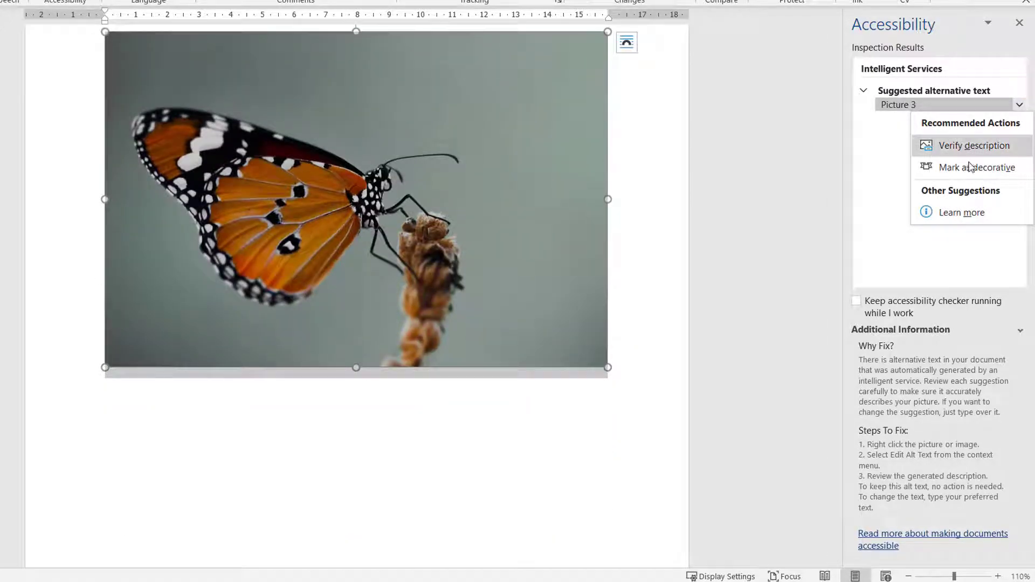
pyautogui.click(968, 169)
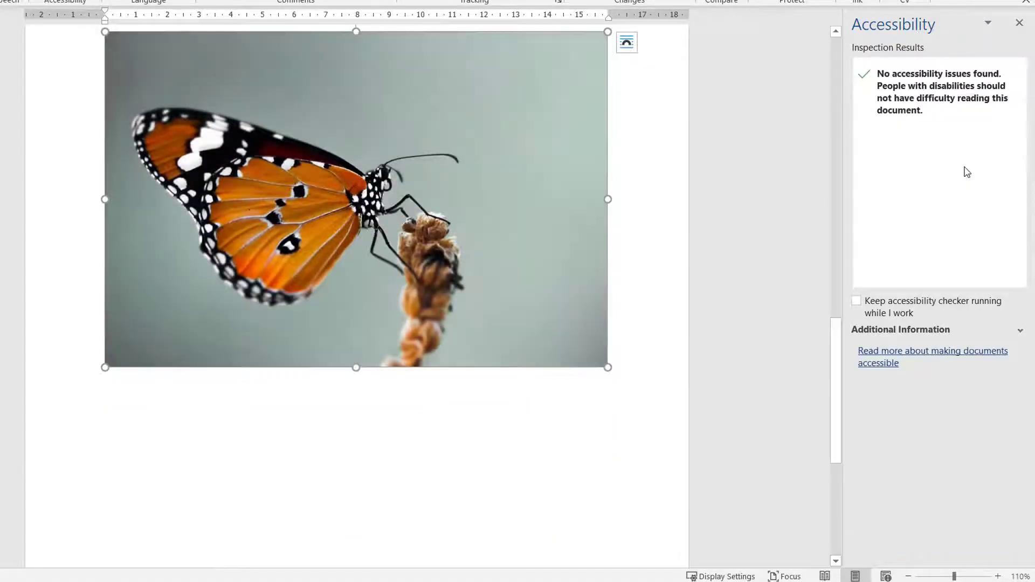
pyautogui.click(857, 301)
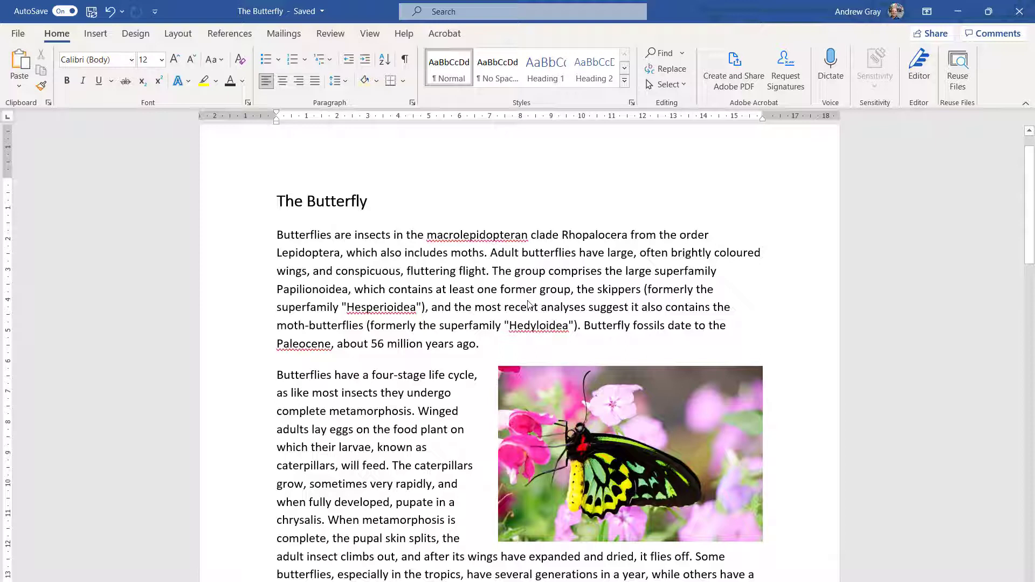
# - Add a recipient by name in Share, copy the document link, and type 'more' under Life Cycle
pyautogui.click(935, 34)
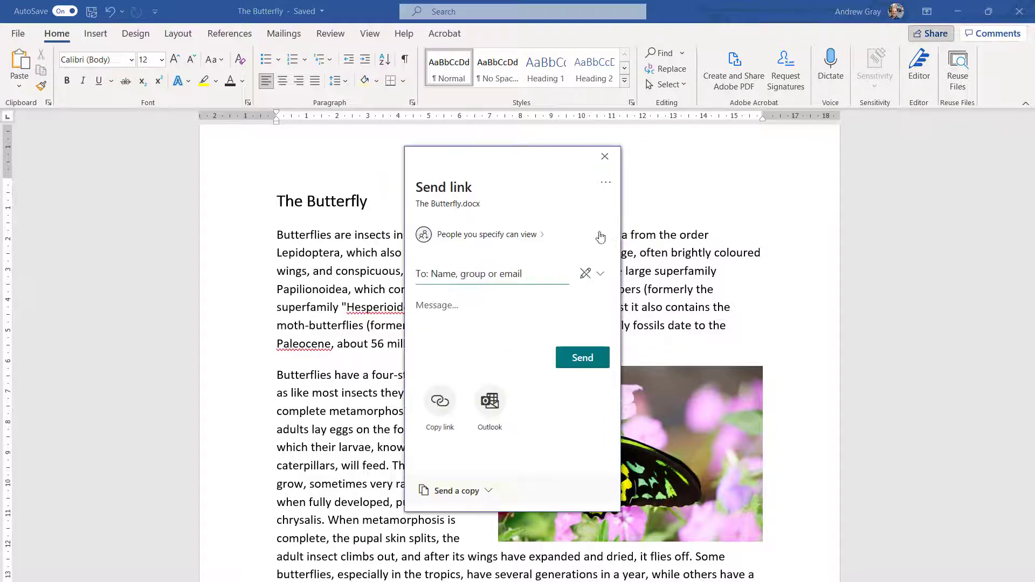
pyautogui.click(507, 274)
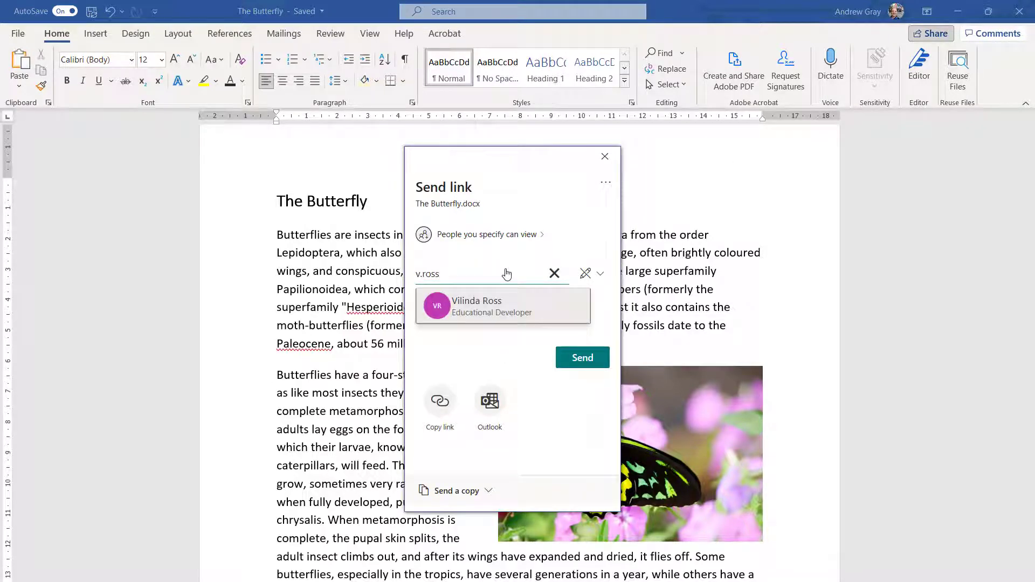
pyautogui.click(492, 307)
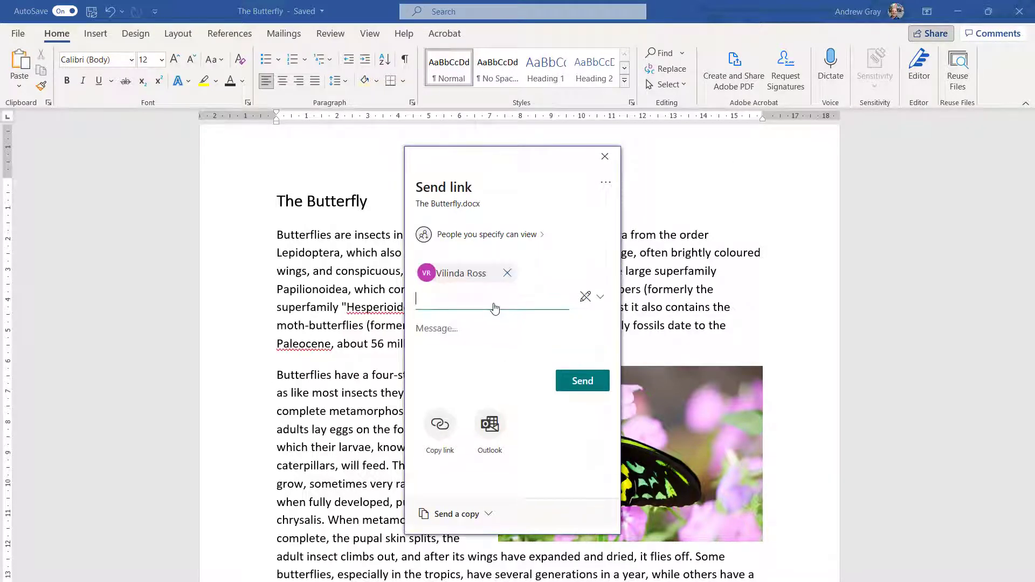
pyautogui.click(441, 426)
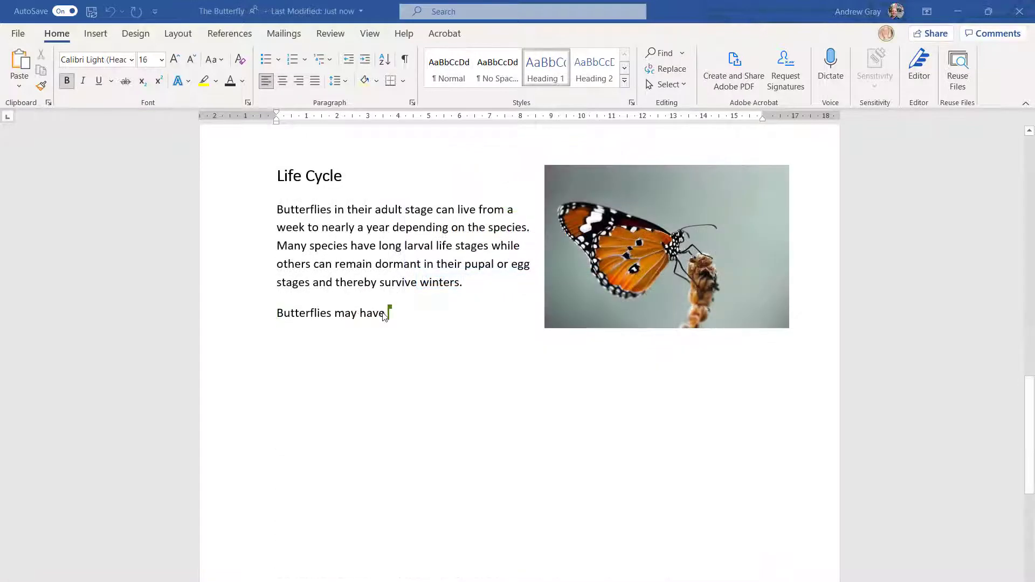
pyautogui.write('more')
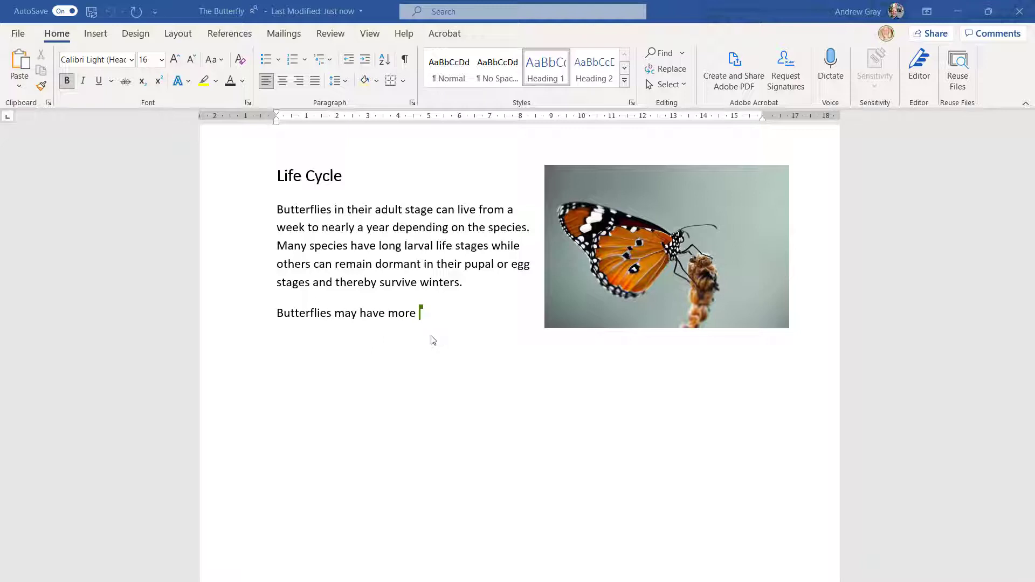
# - Remove the stray letters and finish the sentence with 'one or more broods per year'
pyautogui.press('BackSpace')
pyautogui.press('BackSpace')
pyautogui.write('one or more broods per year')
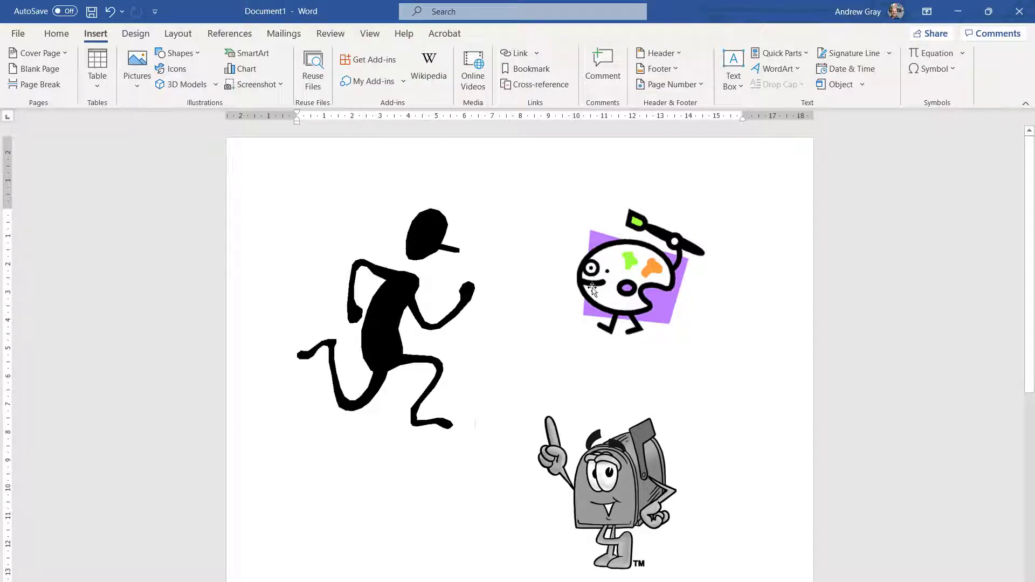
# - Undo the palette clip art and delete the running-man and mailbox clip art
pyautogui.hotkey('ctrl', 'z')
pyautogui.click(430, 296)
pyautogui.press('Delete')
pyautogui.click(600, 459)
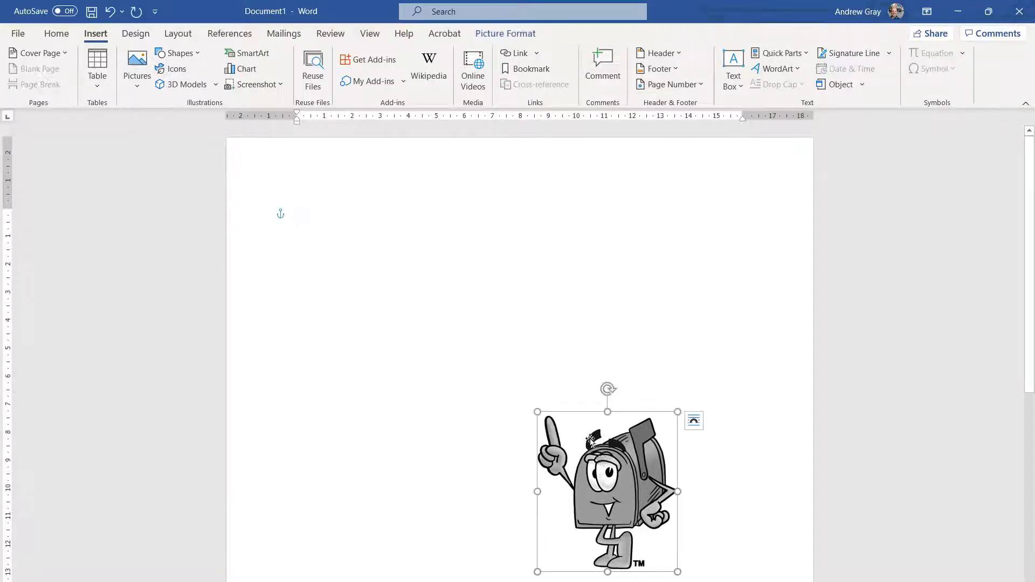
pyautogui.press('Delete')
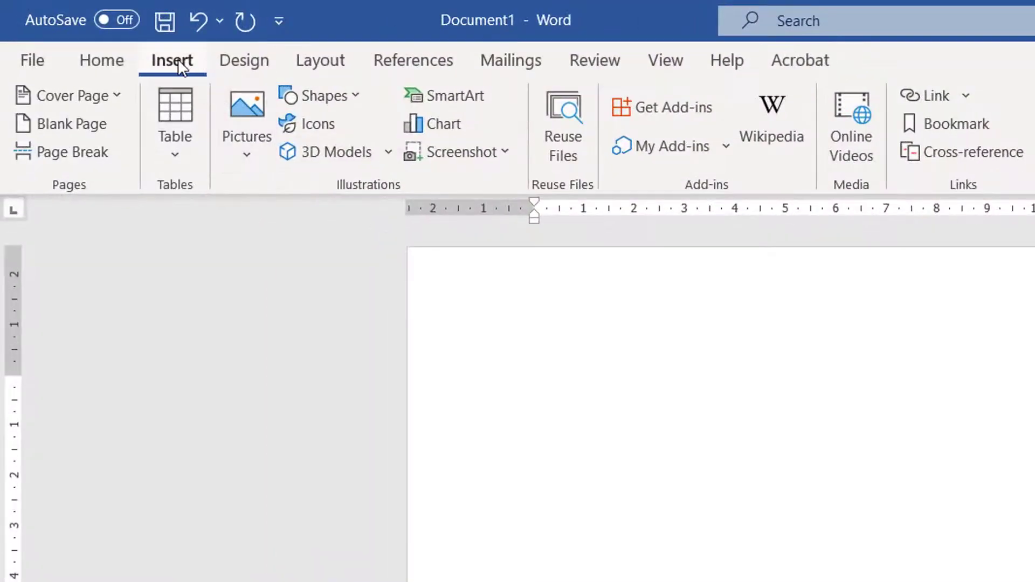
# - Browse the stock image categories and insert the Teamwork handshake photo
pyautogui.click(313, 124)
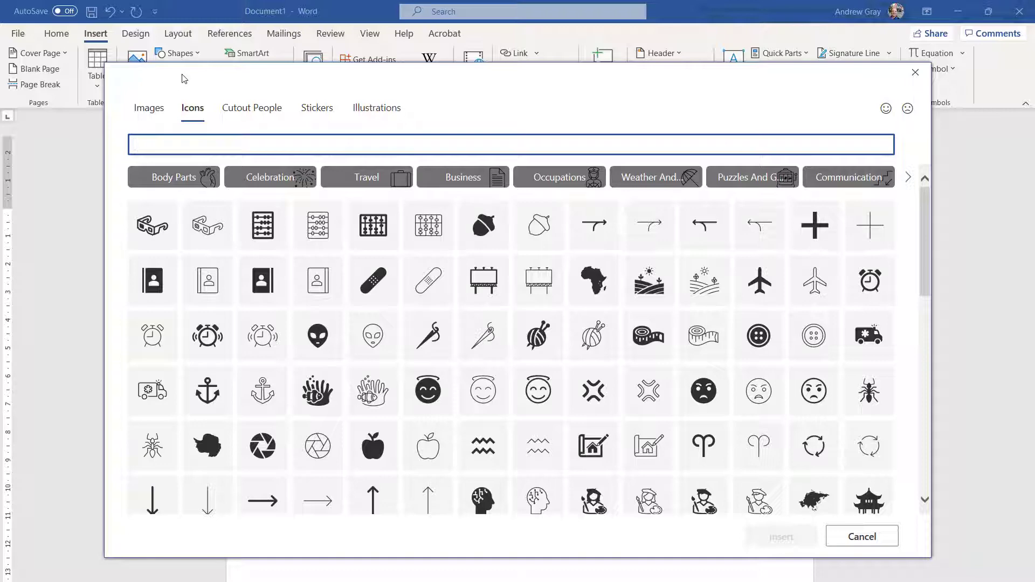
pyautogui.click(147, 110)
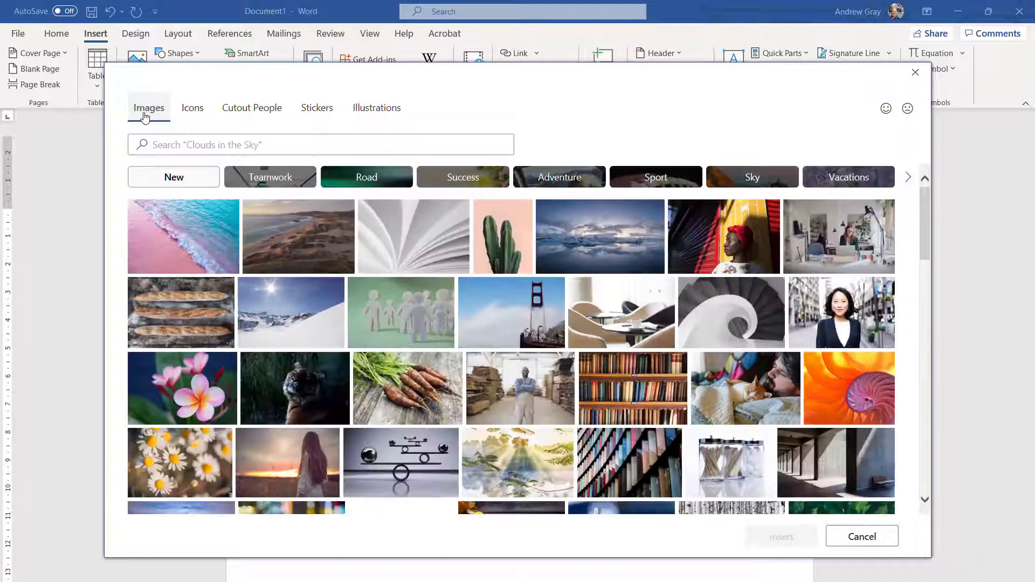
pyautogui.click(245, 113)
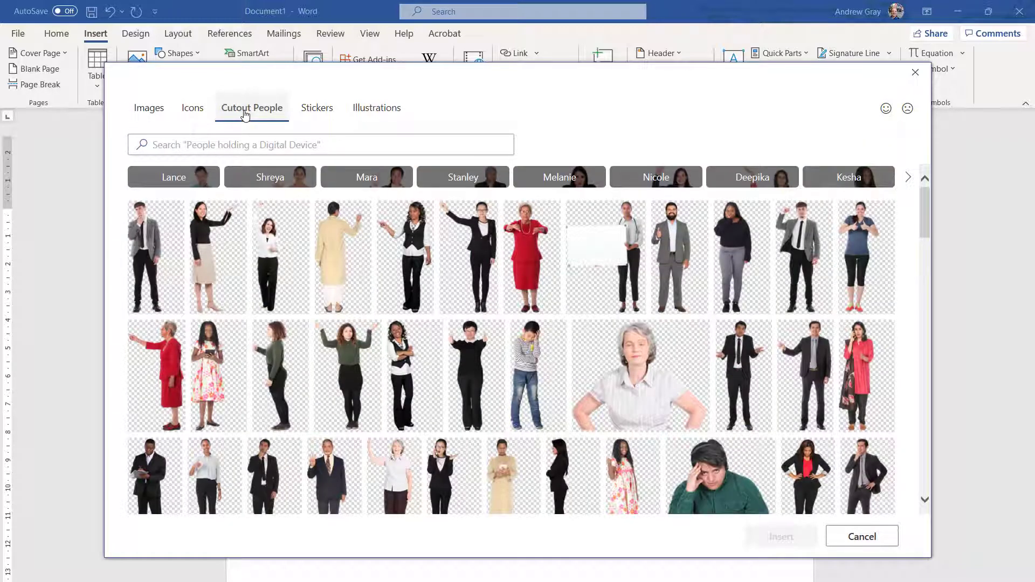
pyautogui.click(315, 110)
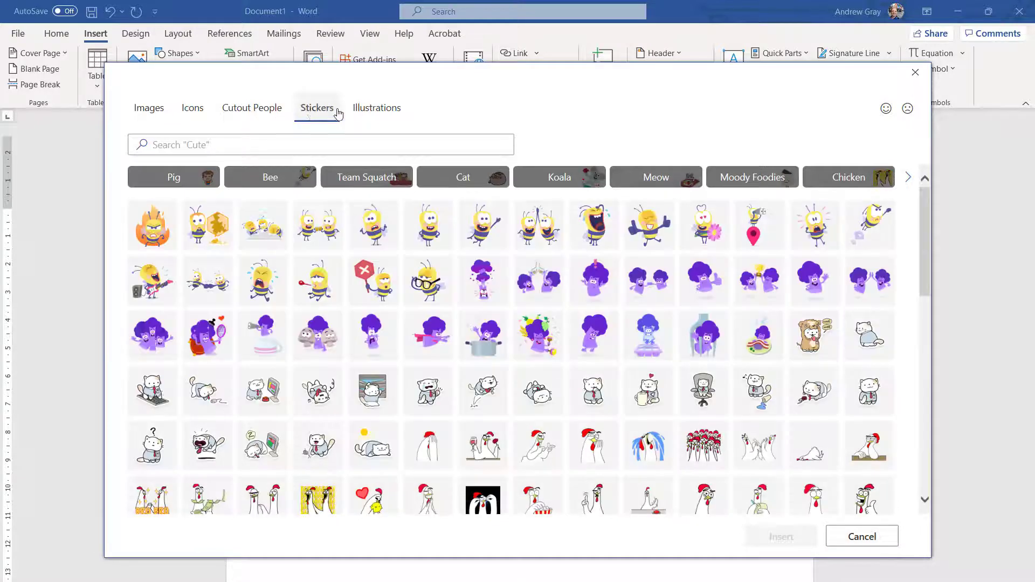
pyautogui.click(377, 111)
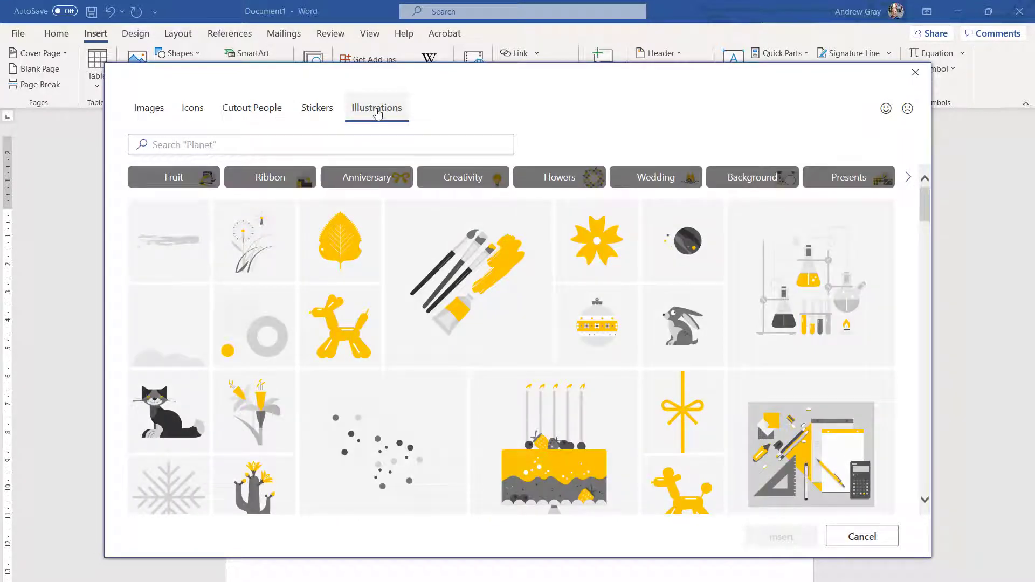
pyautogui.click(156, 109)
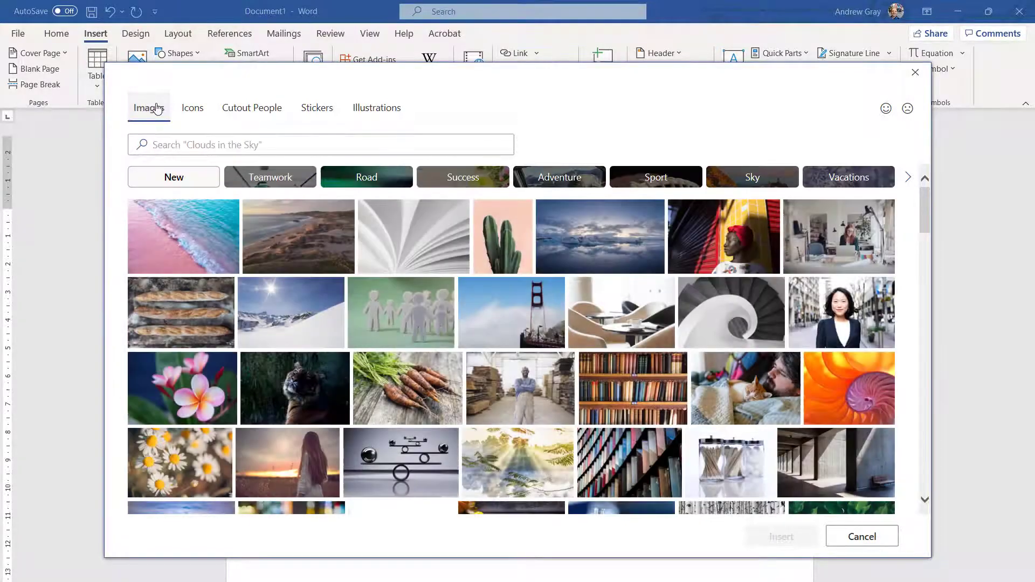
pyautogui.click(295, 179)
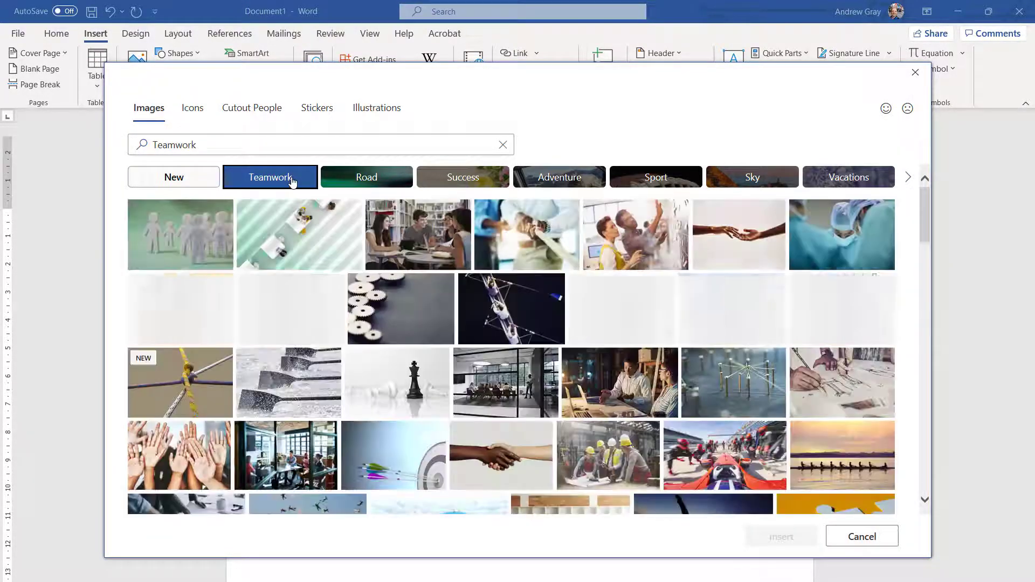
pyautogui.click(504, 452)
pyautogui.click(781, 536)
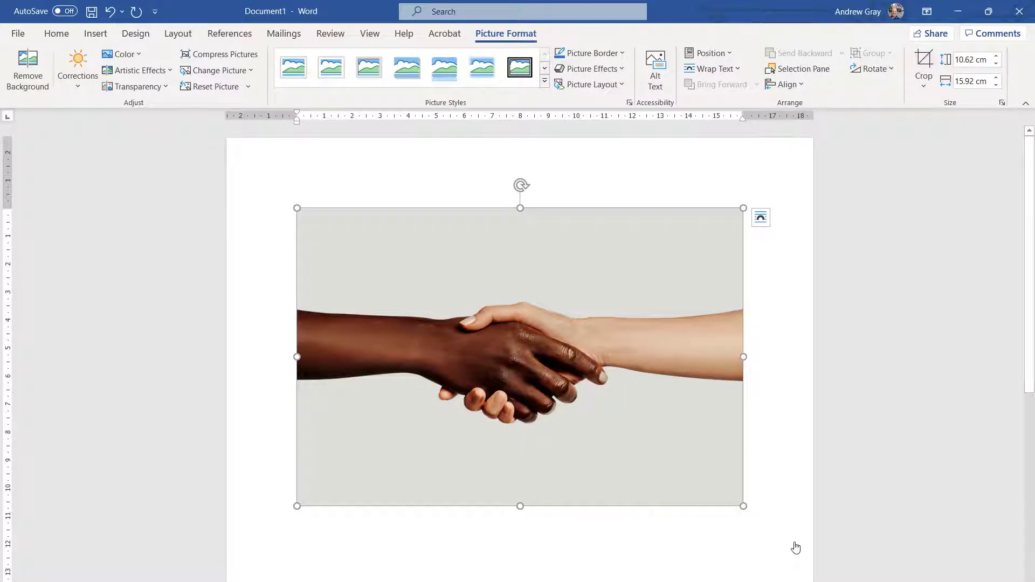
pyautogui.click(796, 543)
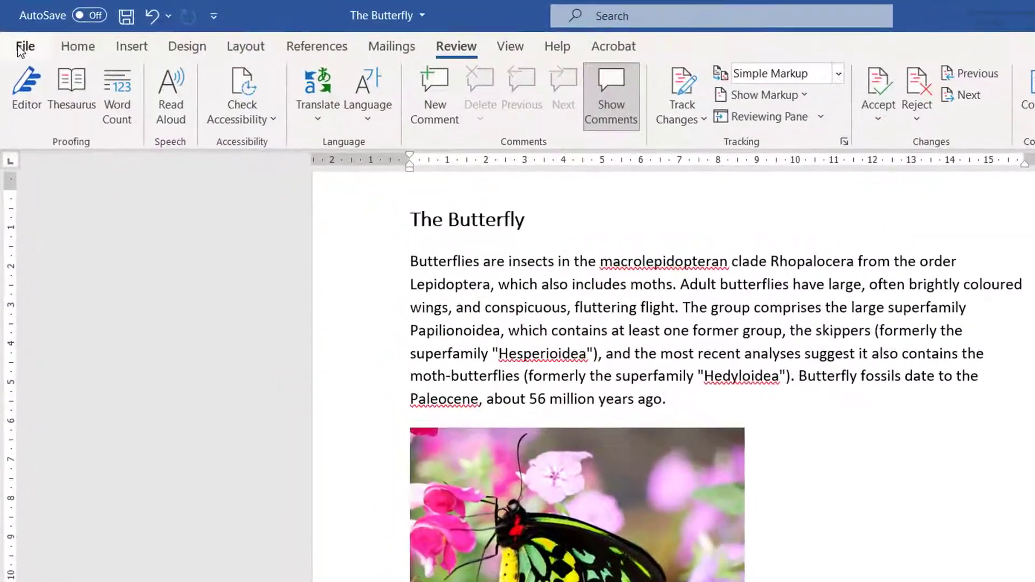
# - Switch the Office theme to Black in Account settings
pyautogui.click(17, 33)
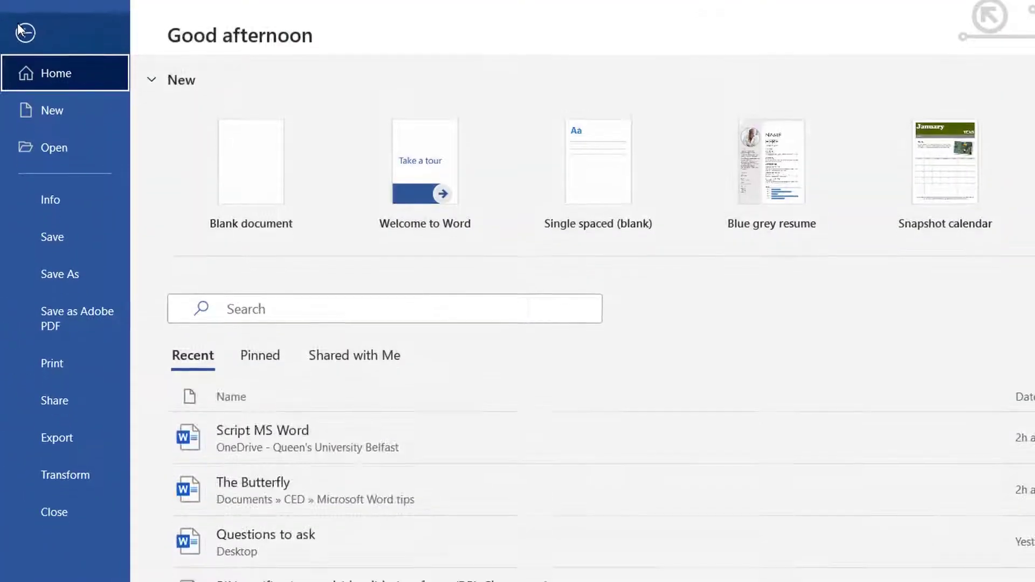
pyautogui.click(74, 475)
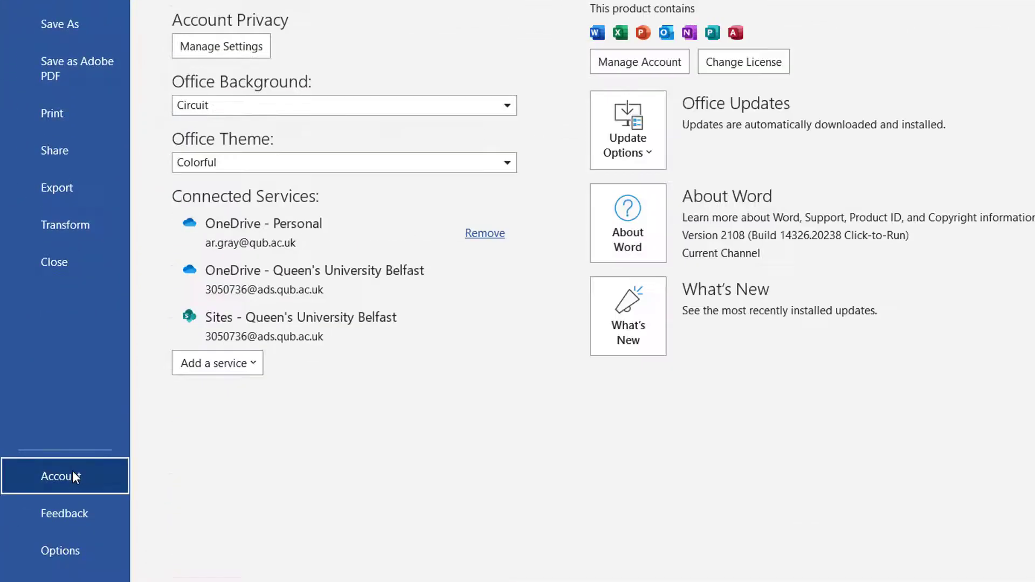
pyautogui.click(296, 164)
pyautogui.click(291, 217)
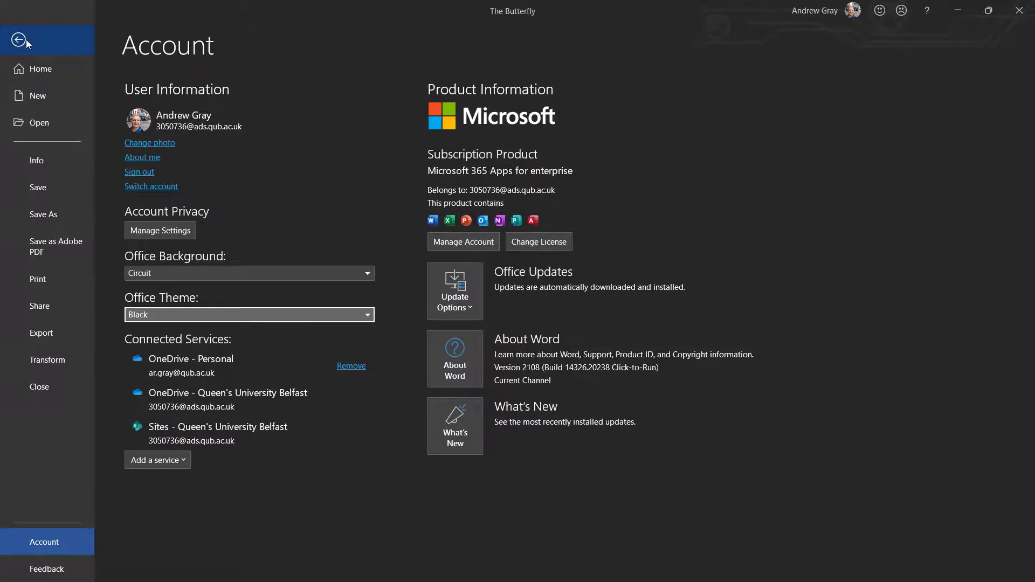
pyautogui.click(26, 40)
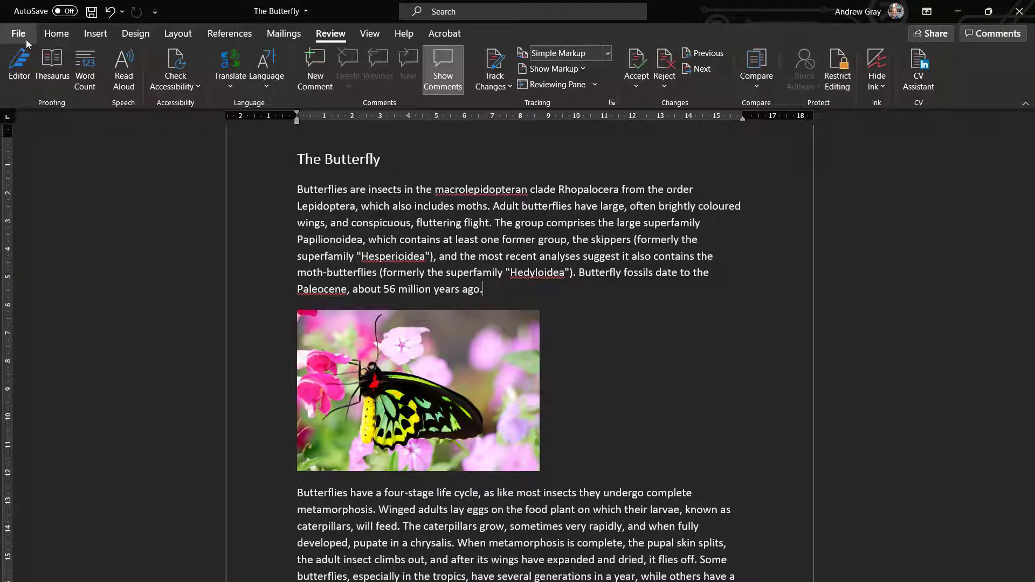
# - Tick 'Disable dark mode' in Word Options > General and apply it
pyautogui.click(26, 40)
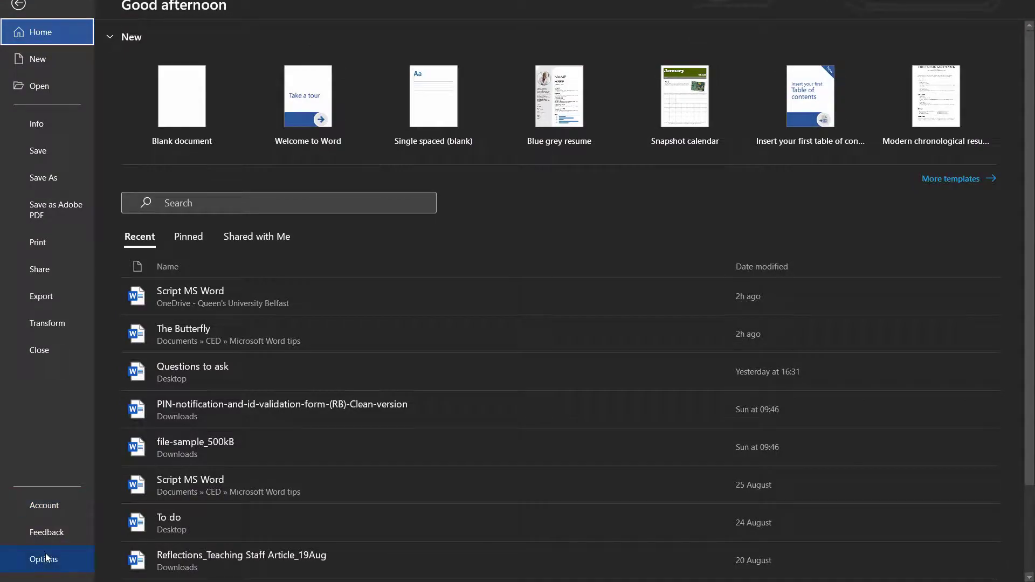
pyautogui.click(47, 559)
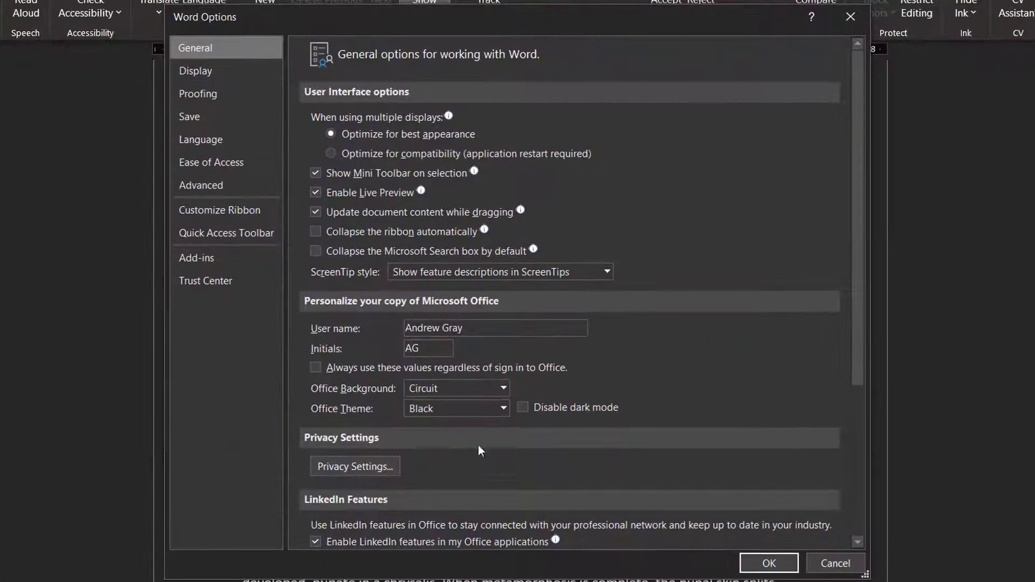
pyautogui.click(525, 408)
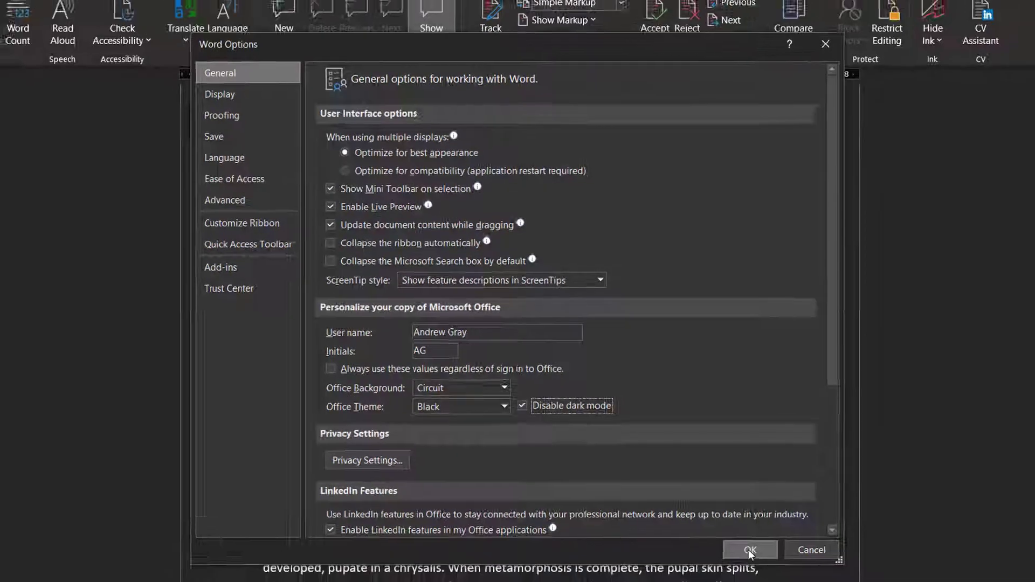
pyautogui.click(765, 562)
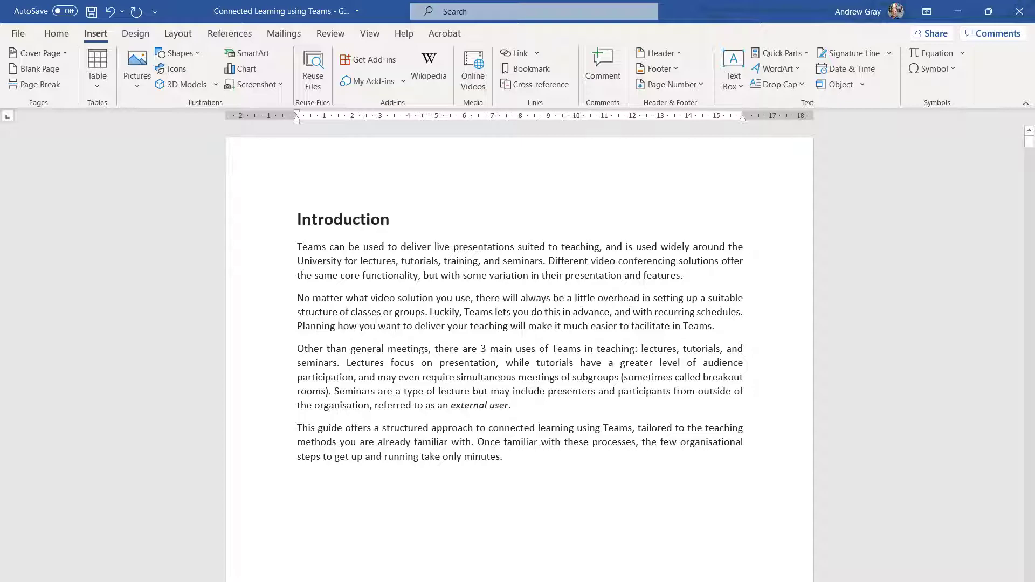
pyautogui.click(38, 576)
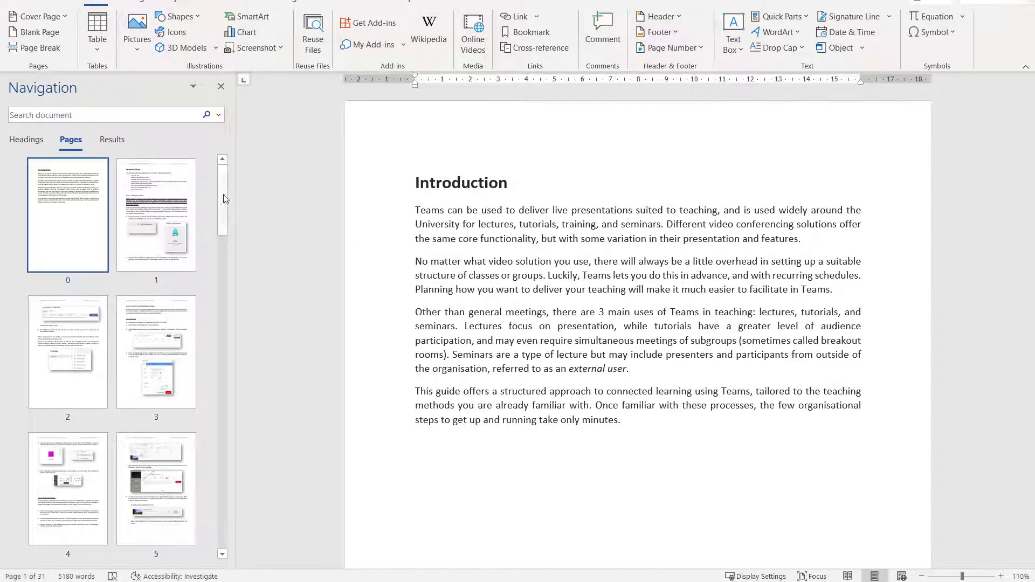
pyautogui.moveTo(223, 199); pyautogui.dragTo(219, 515)
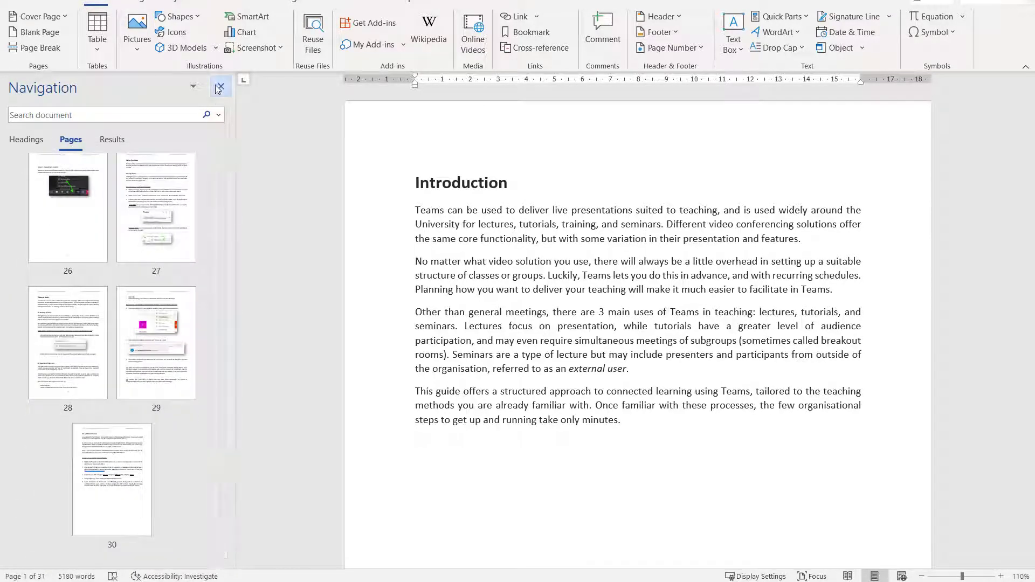
pyautogui.click(219, 88)
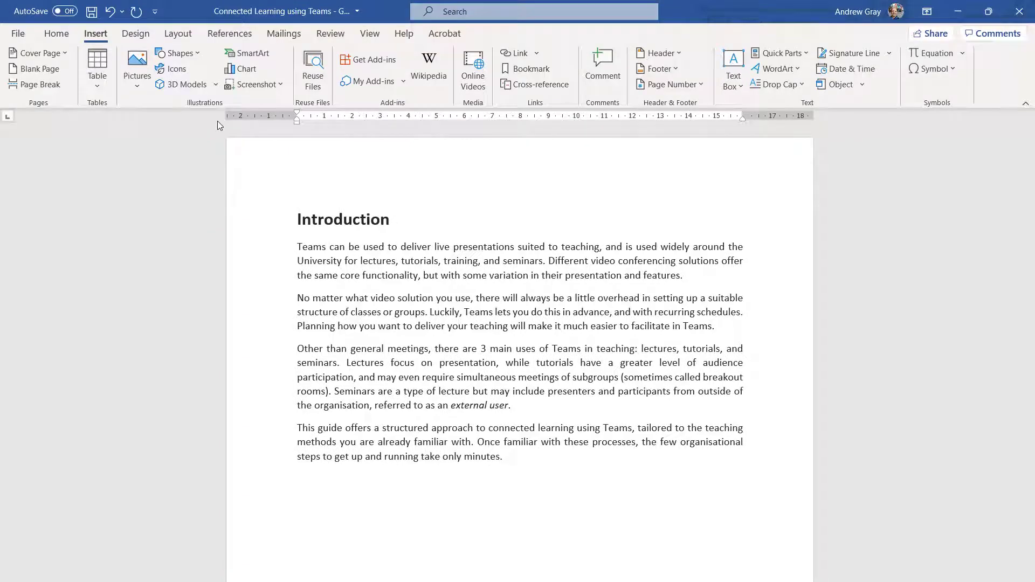
# - Add an 'Introduction' bookmark at the start of the Introduction heading
pyautogui.click(296, 220)
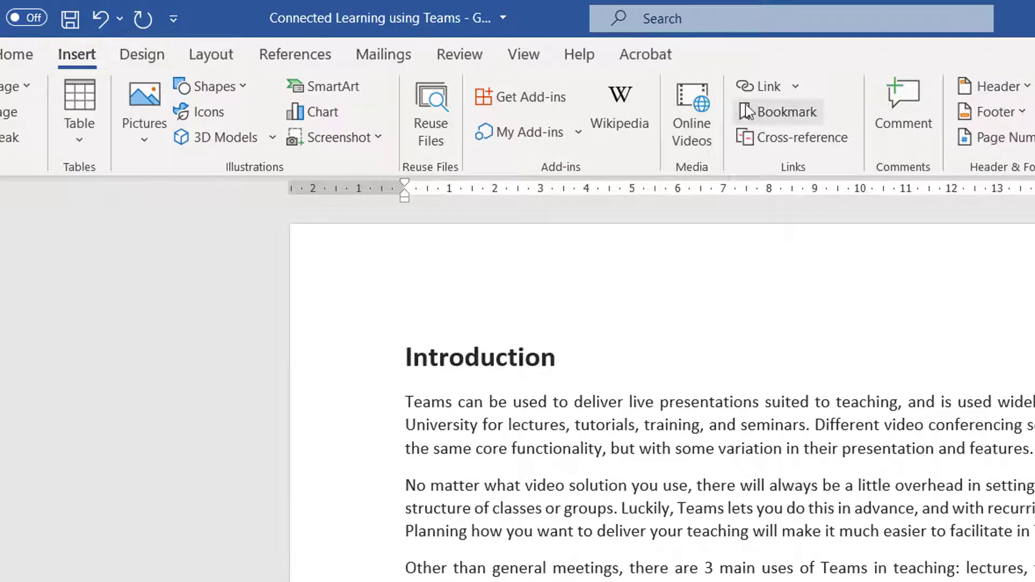
pyautogui.click(797, 111)
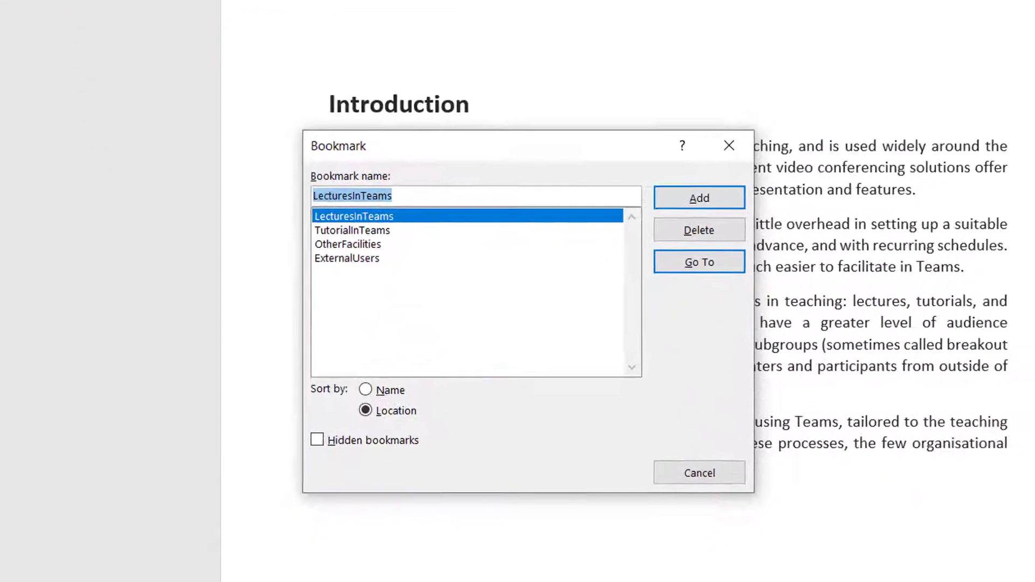
pyautogui.moveTo(394, 187); pyautogui.dragTo(274, 187)
pyautogui.write('Introduction')
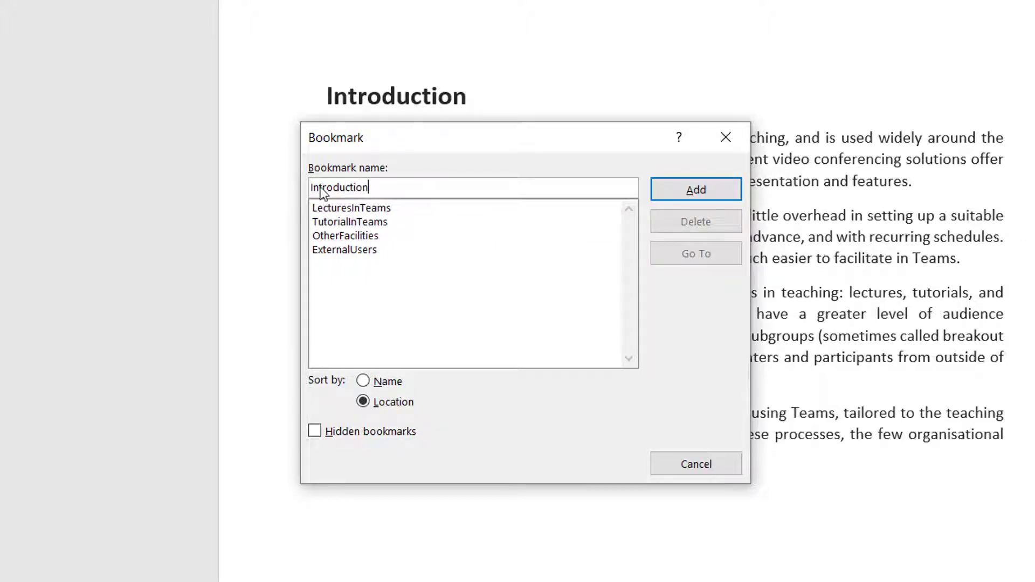
pyautogui.click(696, 190)
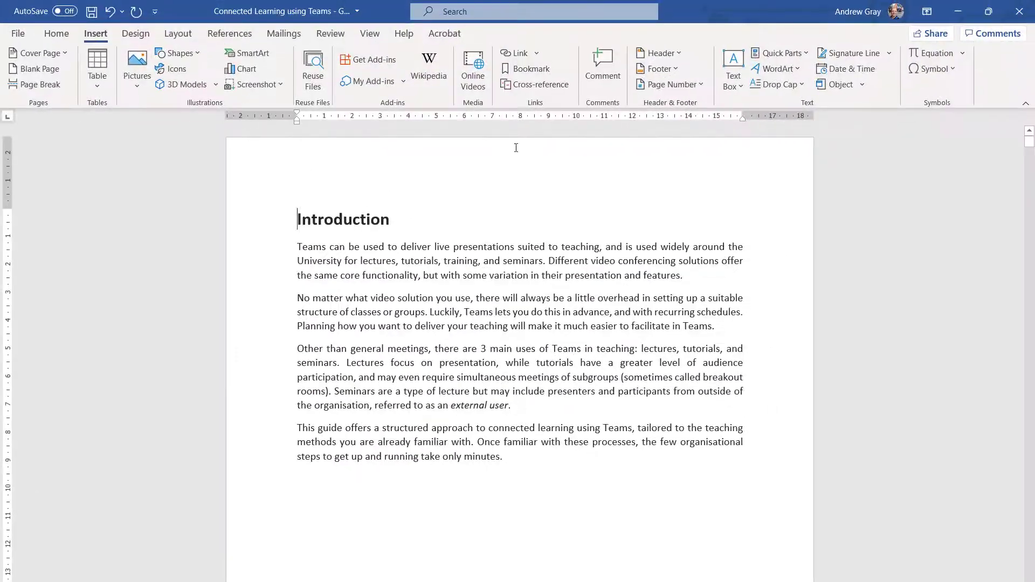
# - Jump to the Introduction, LecturesInTeams and TutorialInTeams bookmarks in turn
pyautogui.click(536, 68)
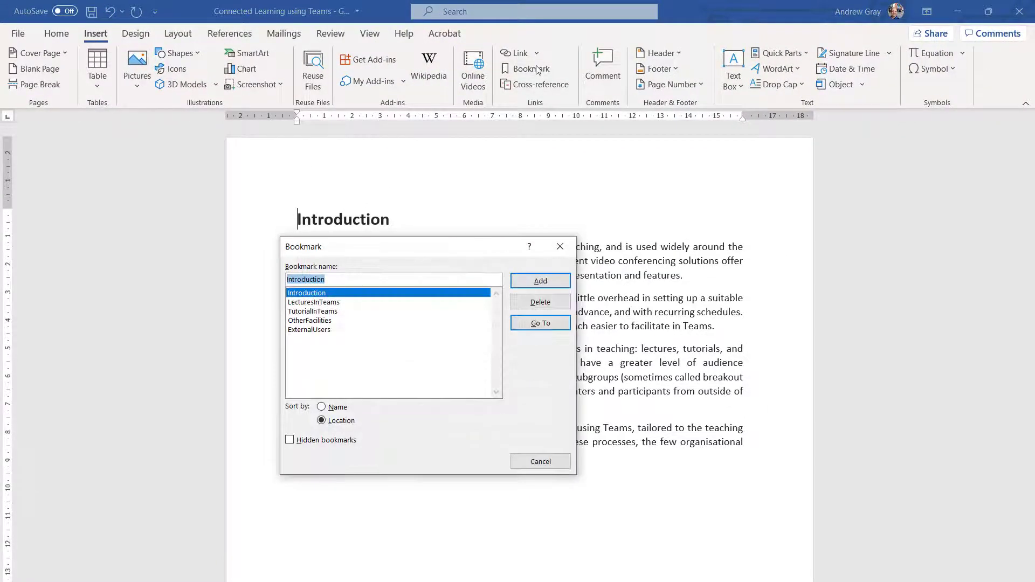
pyautogui.click(540, 323)
pyautogui.click(428, 303)
pyautogui.click(530, 324)
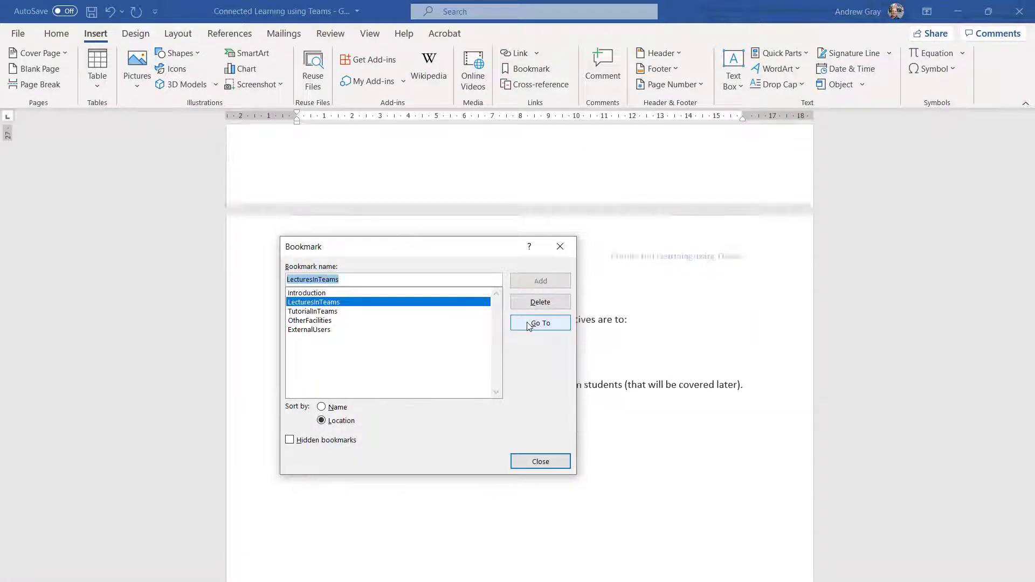
pyautogui.click(443, 312)
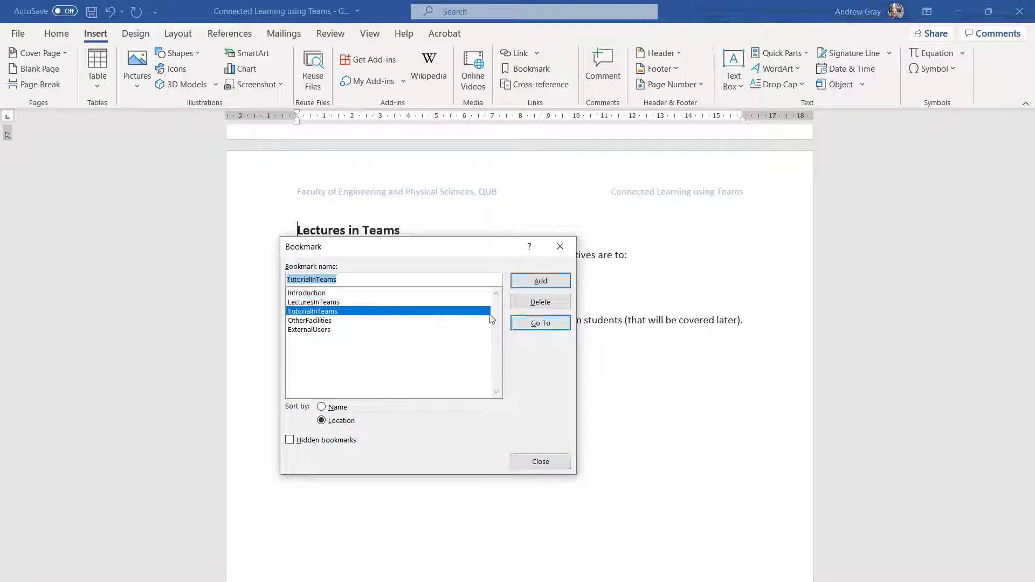
pyautogui.click(534, 323)
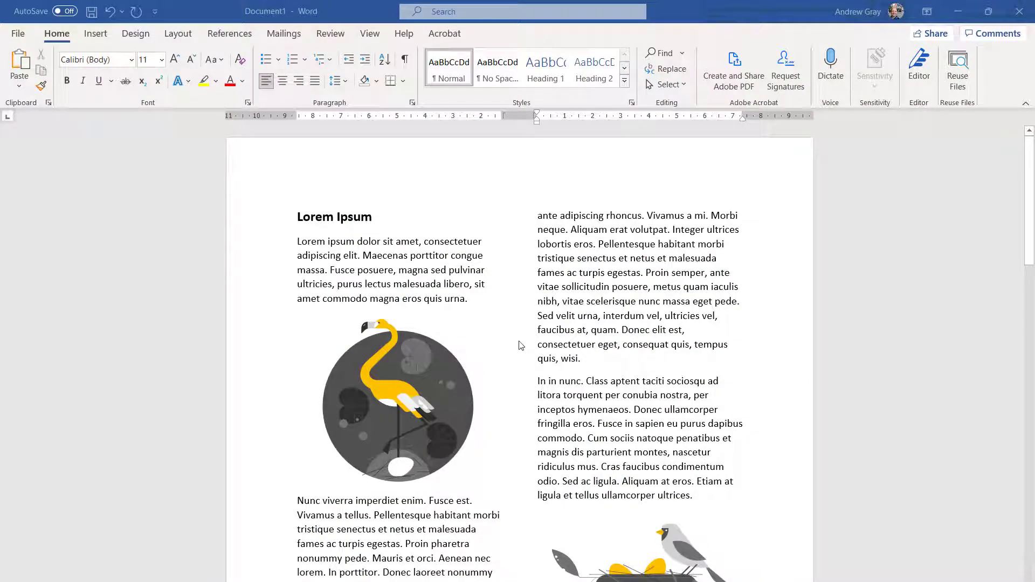
# - Scroll through the two-column lorem ipsum sample, then create a new blank document, Document2
pyautogui.scroll(-5, 521, 346)
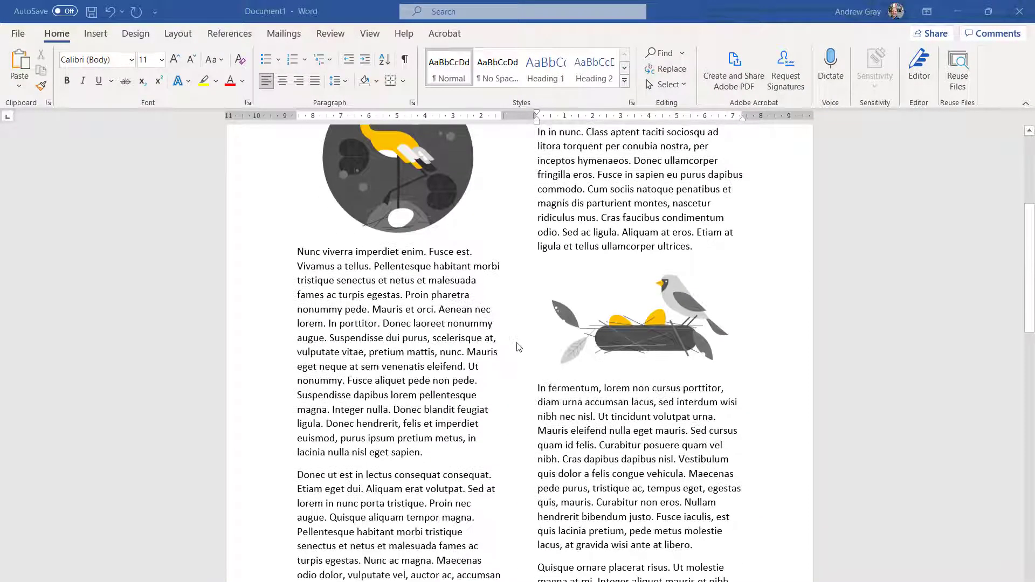
pyautogui.scroll(-6, 518, 346)
pyautogui.scroll(-6, 519, 347)
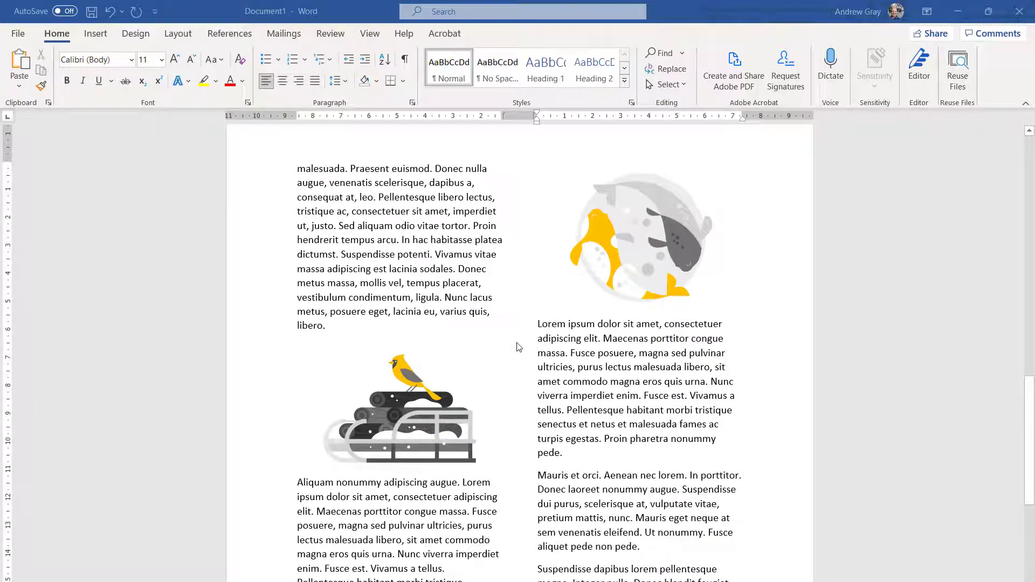
pyautogui.scroll(-6, 519, 346)
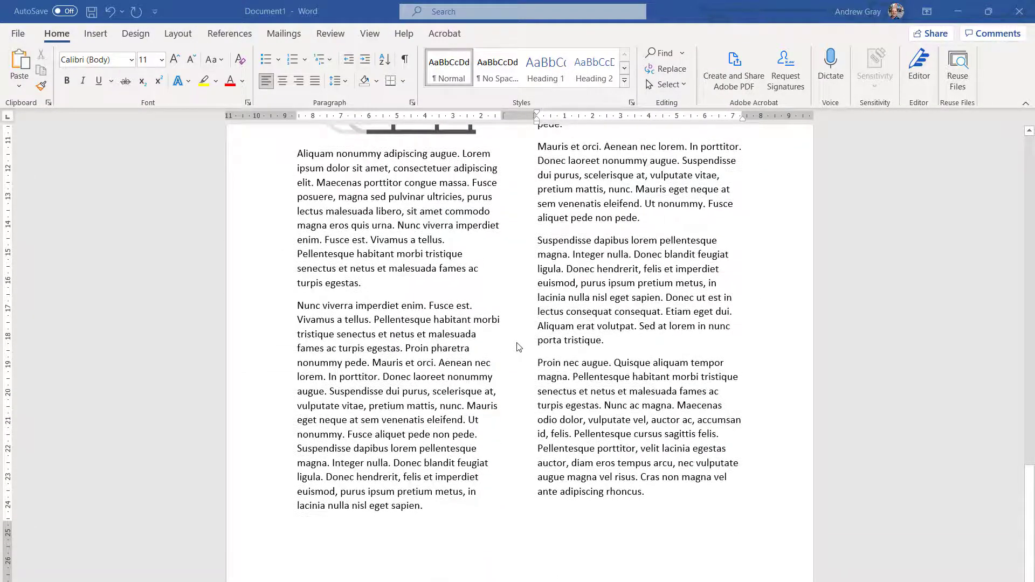
pyautogui.hotkey('ctrl', 'n')
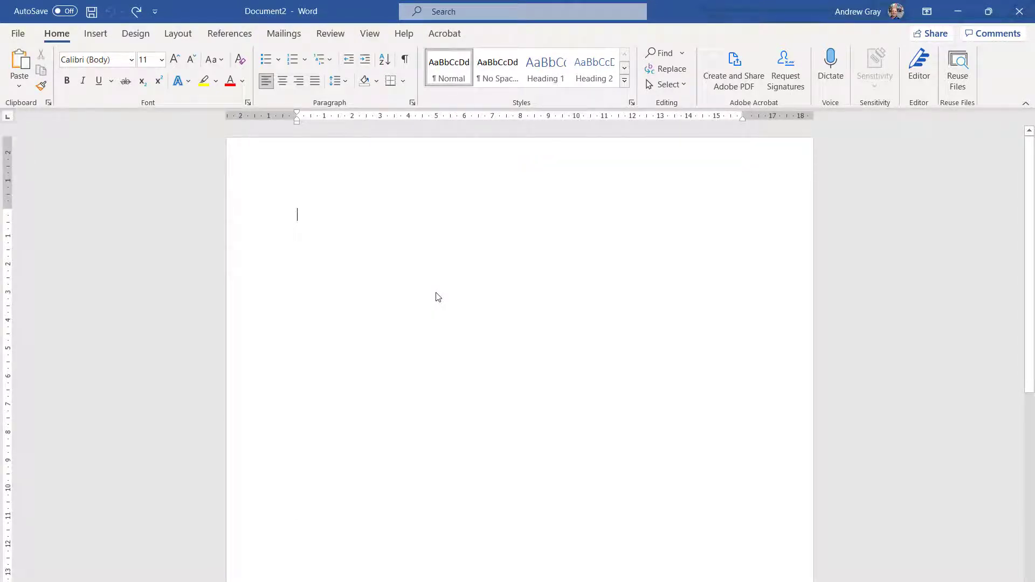
# - Generate placeholder text with =lorem(), then with =lorem(2,5) for two five-sentence paragraphs
pyautogui.write('=')
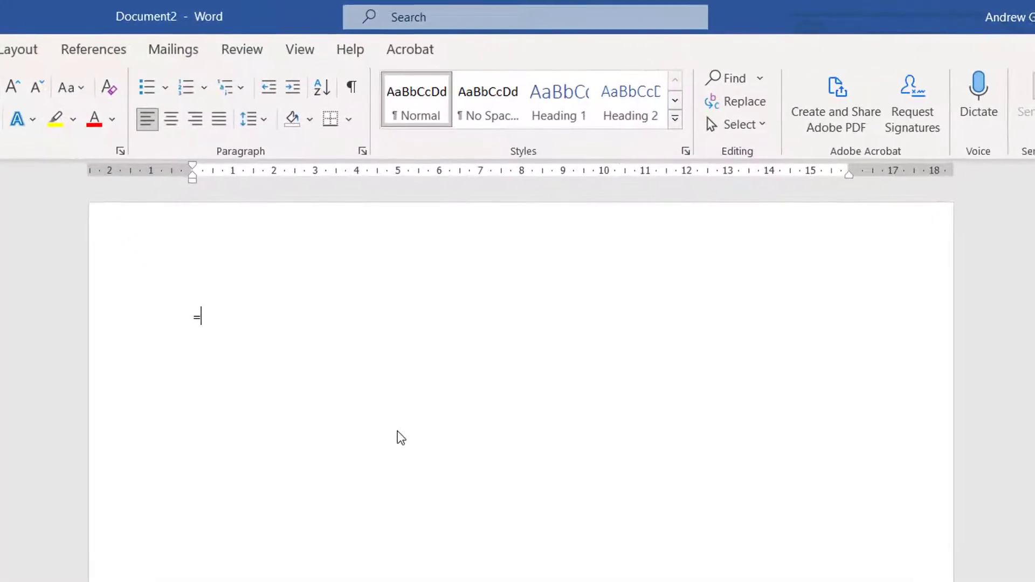
pyautogui.write('lorem')
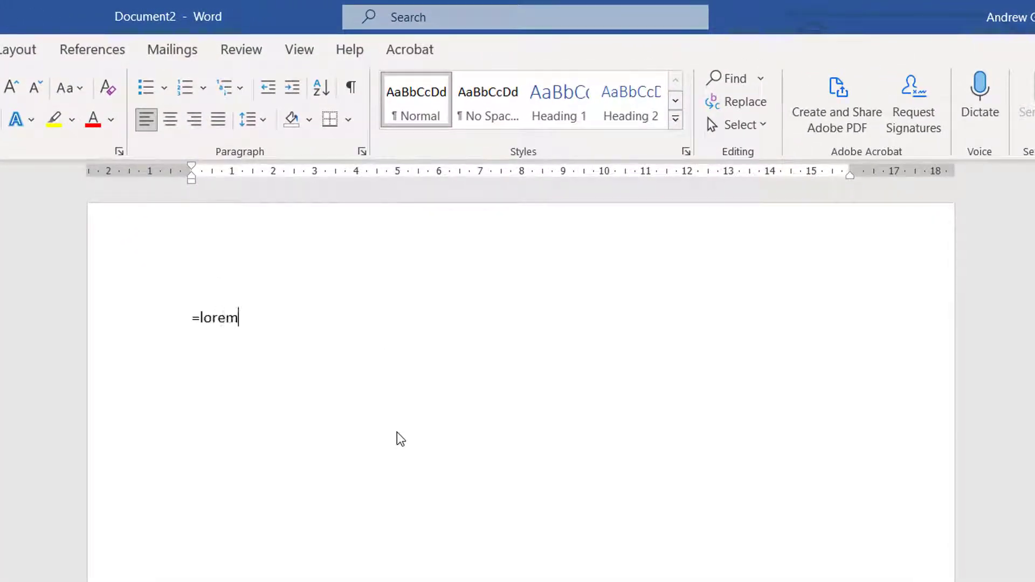
pyautogui.write('()')
pyautogui.press('Return')
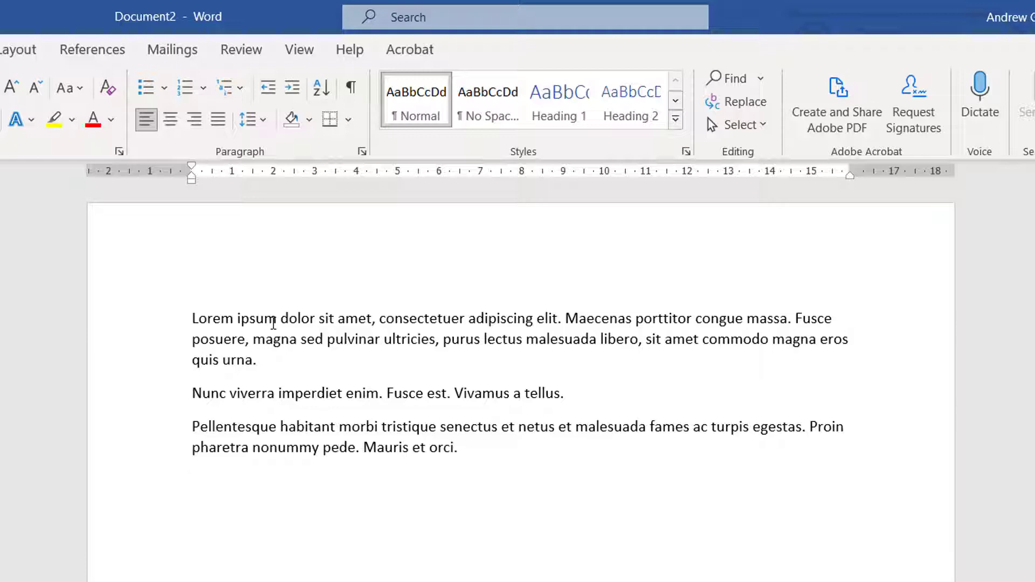
pyautogui.write('=')
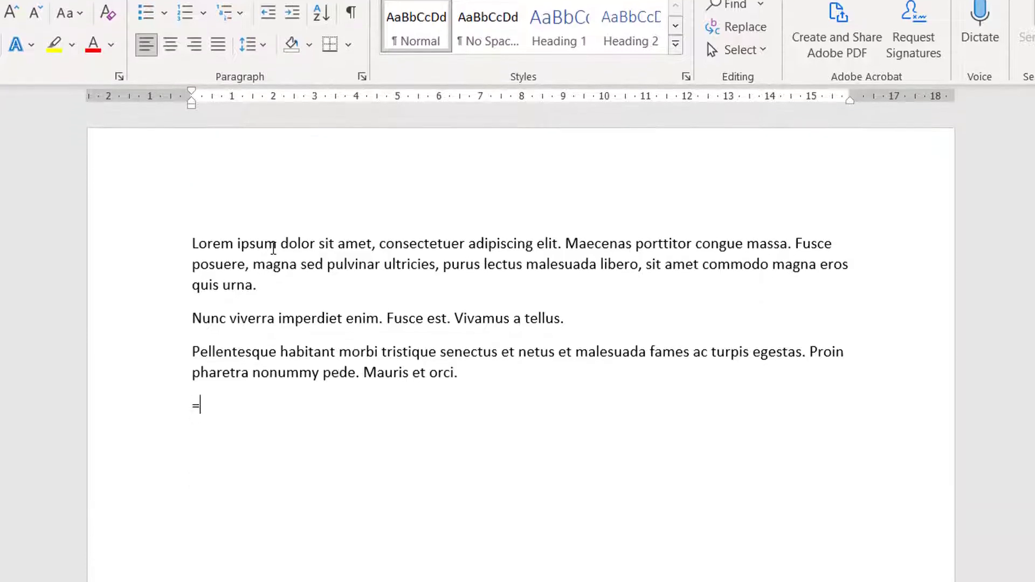
pyautogui.write('lorem')
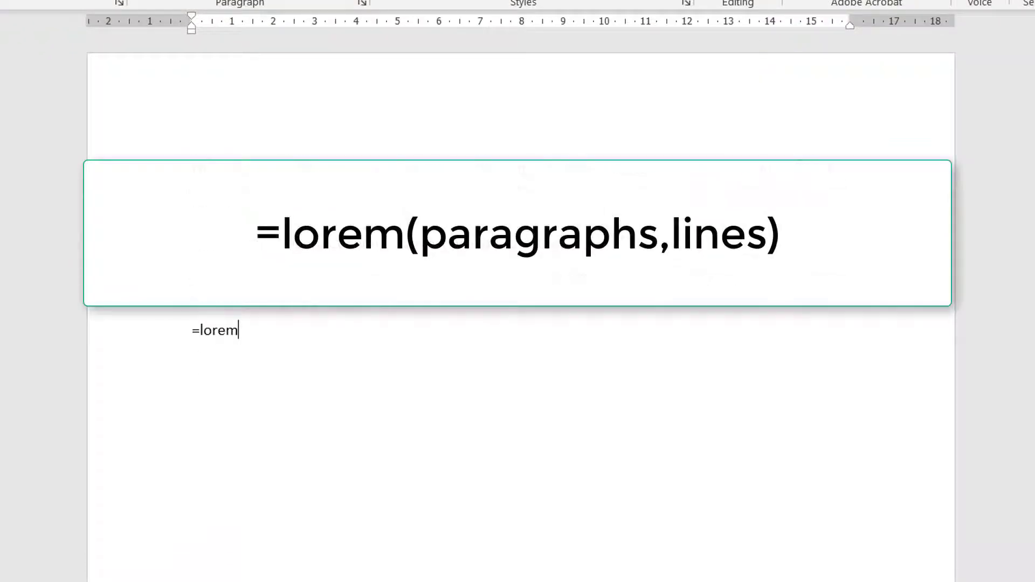
pyautogui.write('(2,5)')
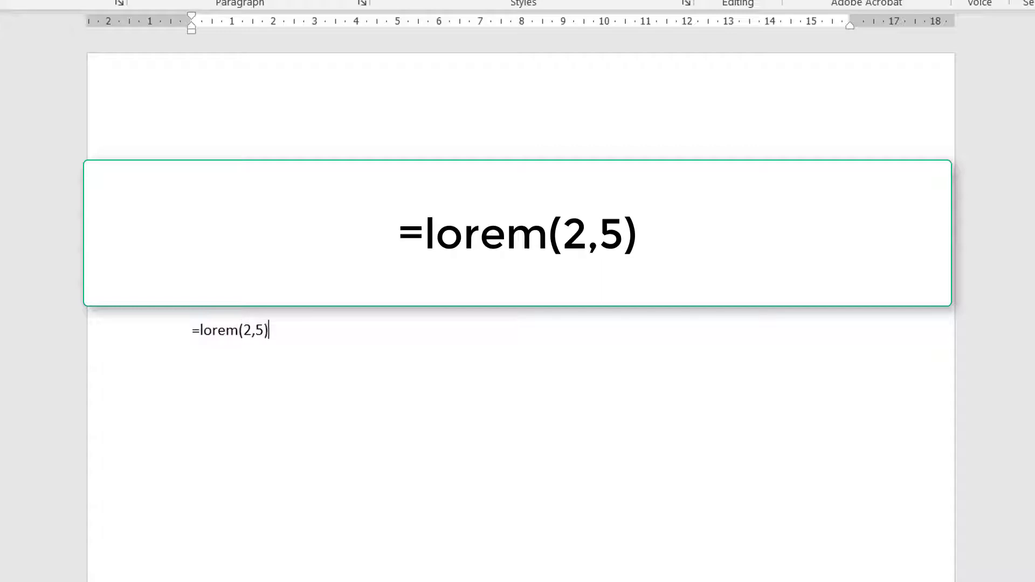
pyautogui.press('Return')
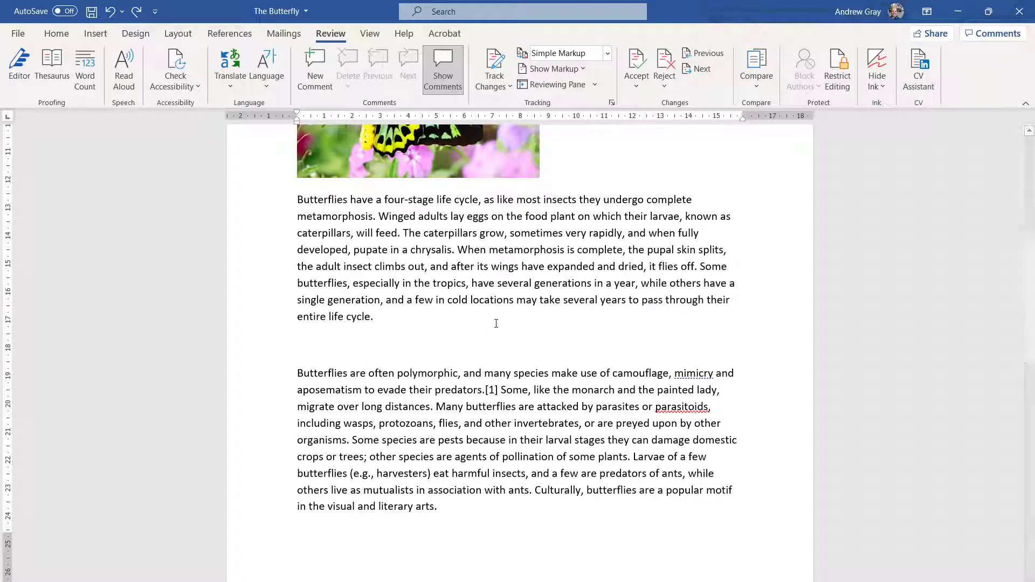
# - Trim the Life Cycle paragraph from its end, deleting letters then whole words back to 'flies off'
pyautogui.press('BackSpace')
pyautogui.press('BackSpace')
pyautogui.press('BackSpace')
pyautogui.press('BackSpace')
pyautogui.press('BackSpace')
pyautogui.press('BackSpace')
pyautogui.press('BackSpace')
pyautogui.press('BackSpace')
pyautogui.press('BackSpace')
pyautogui.press('BackSpace')
pyautogui.press('BackSpace')
pyautogui.press('BackSpace')
pyautogui.press('BackSpace')
pyautogui.press('BackSpace')
pyautogui.press('BackSpace')
pyautogui.press('BackSpace')
pyautogui.press('BackSpace')
pyautogui.press('BackSpace')
pyautogui.press('BackSpace')
pyautogui.press('BackSpace')
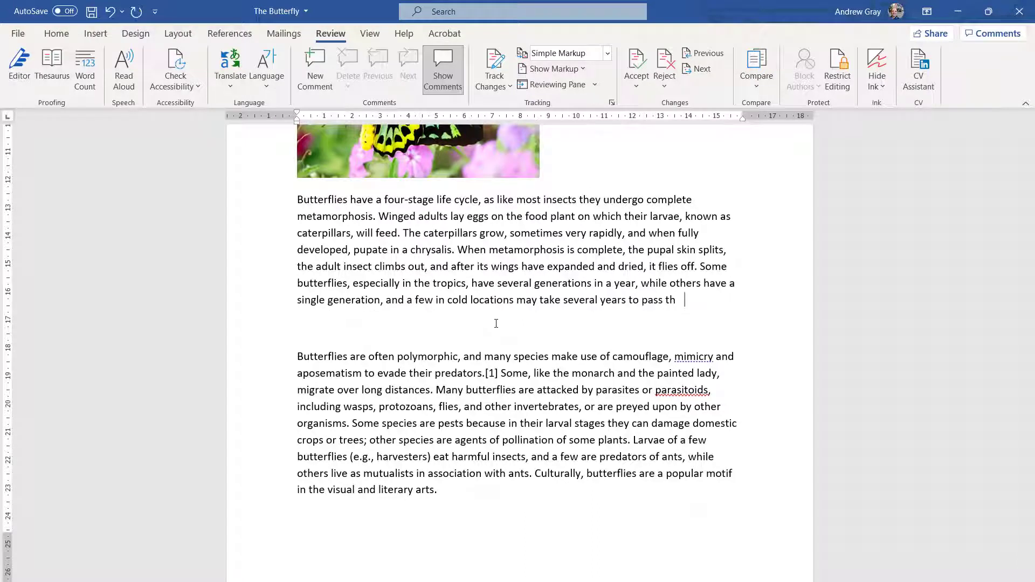
pyautogui.press('BackSpace')
pyautogui.press('BackSpace')
pyautogui.press('BackSpace')
pyautogui.press('BackSpace')
pyautogui.press('BackSpace')
pyautogui.press('BackSpace')
pyautogui.press('BackSpace')
pyautogui.press('BackSpace')
pyautogui.press('BackSpace')
pyautogui.press('BackSpace')
pyautogui.press('BackSpace')
pyautogui.press('BackSpace')
pyautogui.press('BackSpace')
pyautogui.press('BackSpace')
pyautogui.press('BackSpace')
pyautogui.press('BackSpace')
pyautogui.press('BackSpace')
pyautogui.press('BackSpace')
pyautogui.press('BackSpace')
pyautogui.press('BackSpace')
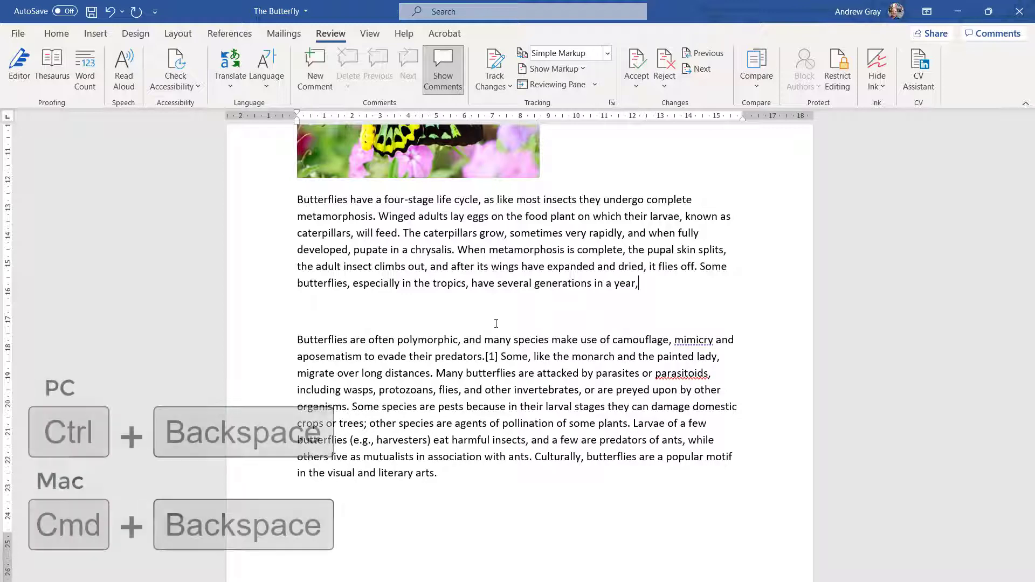
pyautogui.press('BackSpace')
pyautogui.hotkey('ctrl', 'BackSpace')
pyautogui.hotkey('ctrl', 'BackSpace')
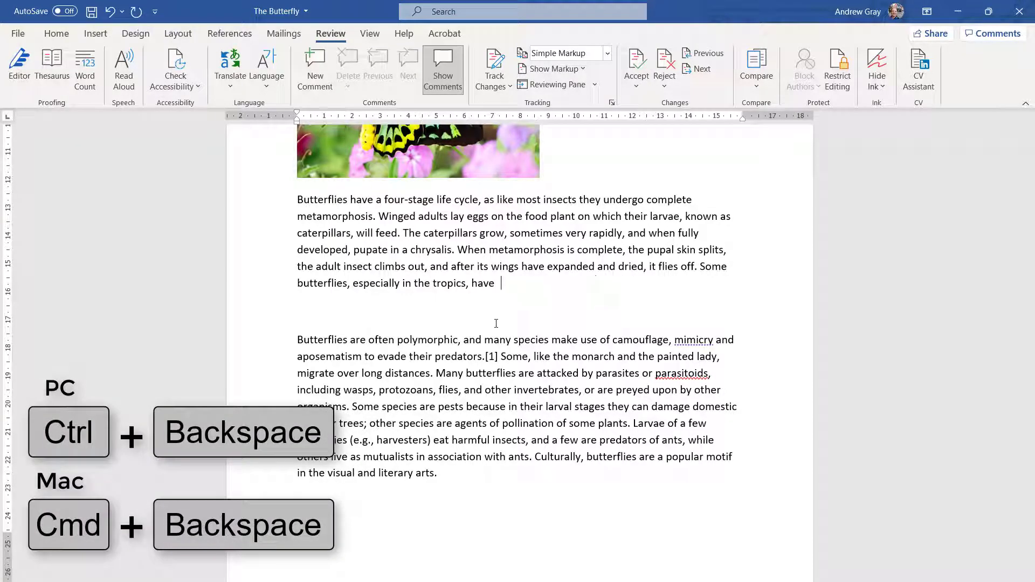
pyautogui.hotkey('ctrl', 'BackSpace')
pyautogui.hotkey('ctrl', 'BackSpace')
pyautogui.hotkey('ctrl', 'BackSpace')
pyautogui.hotkey('ctrl', 'BackSpace')
pyautogui.hotkey('ctrl', 'BackSpace')
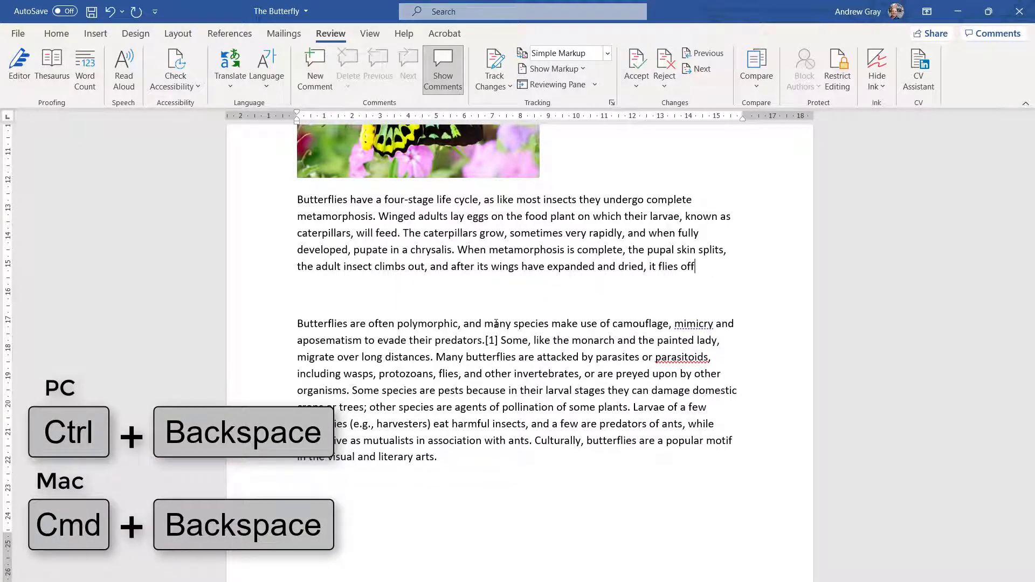
pyautogui.hotkey('ctrl', 'BackSpace')
pyautogui.hotkey('ctrl', 'BackSpace')
pyautogui.hotkey('ctrl', 'BackSpace')
pyautogui.hotkey('ctrl', 'BackSpace')
pyautogui.hotkey('ctrl', 'BackSpace')
pyautogui.hotkey('ctrl', 'BackSpace')
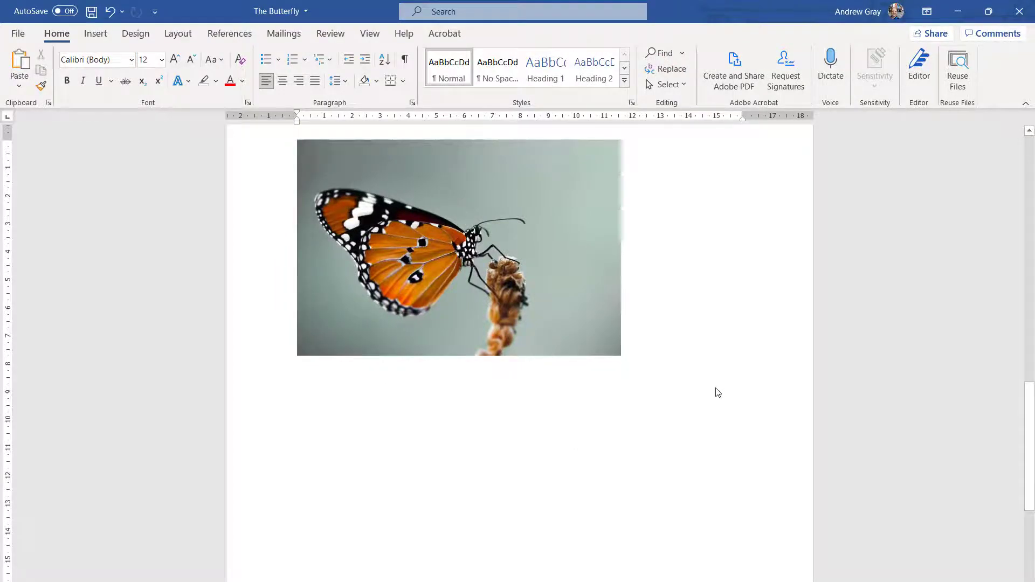
# - Paste the two butterfly paragraphs below the photo and reset their formatting to plain Calibri 11
pyautogui.write('Butterflies have a four-stage life cycle, as like most insects they undergo complete metamorphosis. Winged adults lay eggs on the food plant on which their larvae, known as caterpillars, will feed. The caterpillars grow, sometimes very rapidly, and when fully developed, pupate in a chrysalis. When metamorphosis is complete, the pupal skin splits, the adult insect climbs out, and after its wings Butterflies are often polymorphic, and many species make use of camouflage, mimicry and aposematism to evade their predators.[1] Some, like the monarch and the painted lady, migrate over long distances. Many butterflies are attacked by parasites or parasitoids, including wasps, protozoans, flies, and other invertebrates, or are preyed upon by other organisms. Some species are pests because in their larval stages they can damage domestic crops or trees; other species are agents of pollination of some plants. Larvae of a few butterflies (e.g., harvesters) eat harmful insects, and a few are predators of ants, while others live as mutualists in association with ants. Culturally, butterflies are a popular motif in the visual and literary arts.')
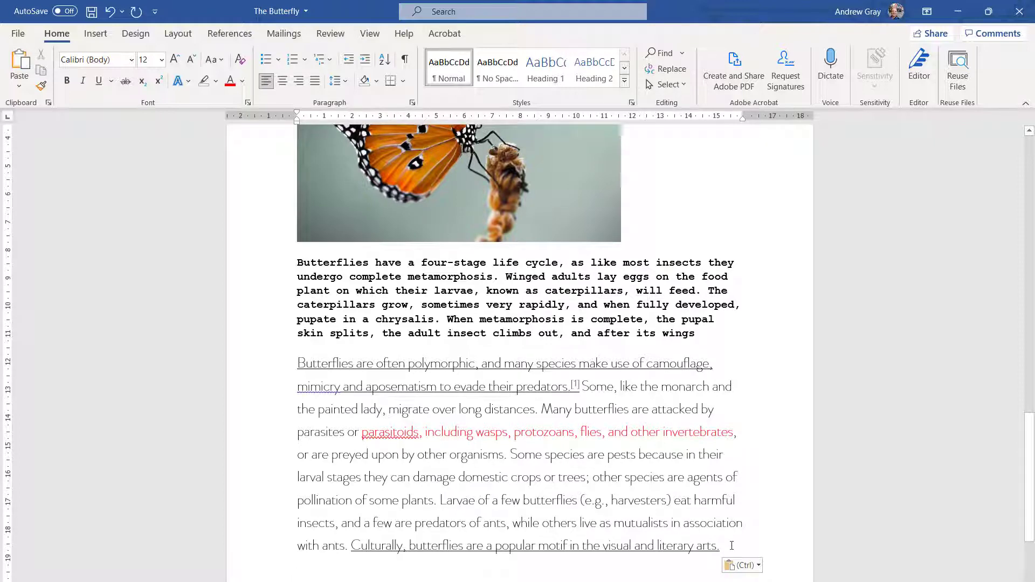
pyautogui.moveTo(732, 545); pyautogui.dragTo(214, 243)
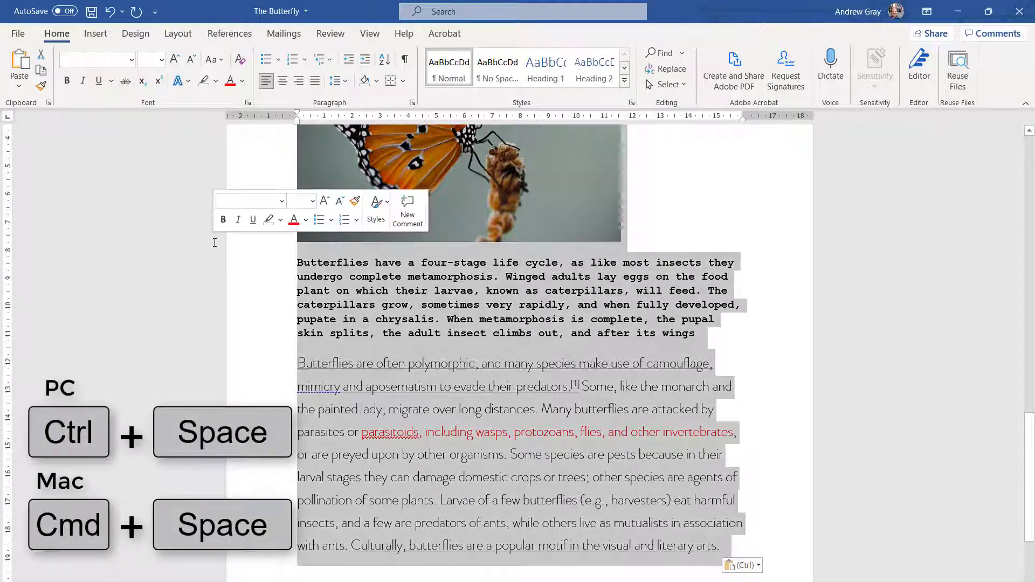
pyautogui.hotkey('ctrl', 'space')
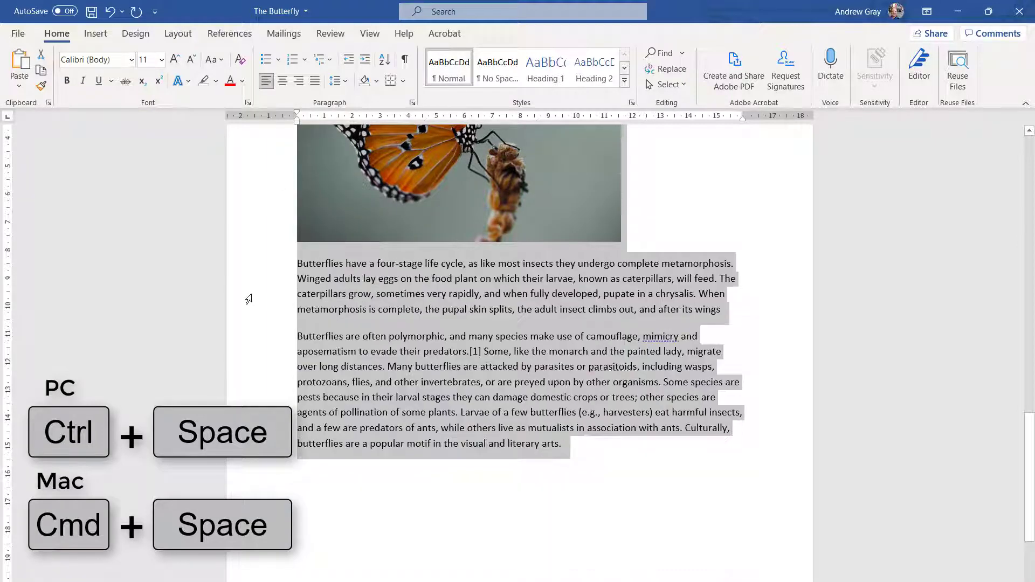
pyautogui.click(585, 429)
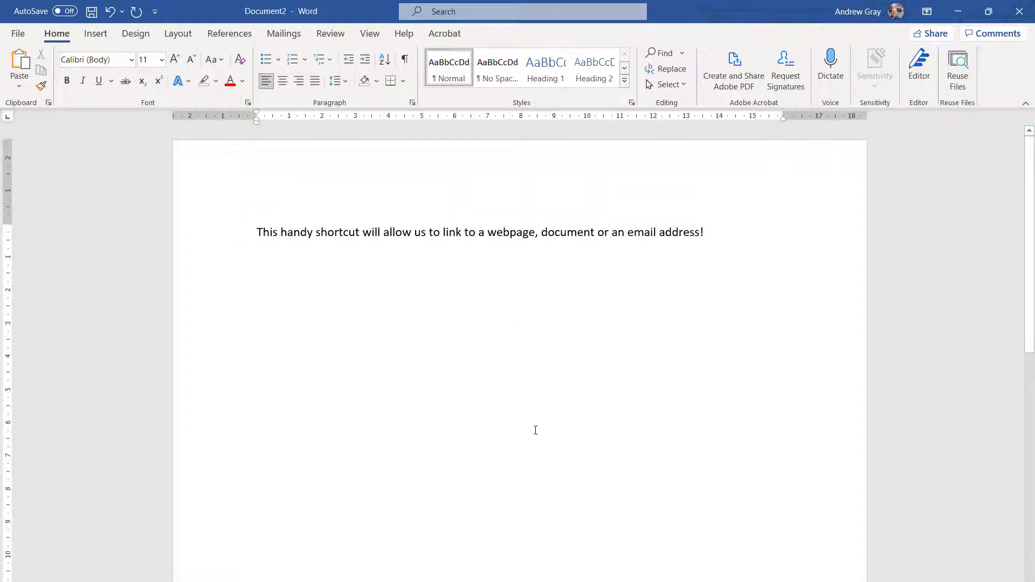
pyautogui.moveTo(360, 231); pyautogui.dragTo(281, 233)
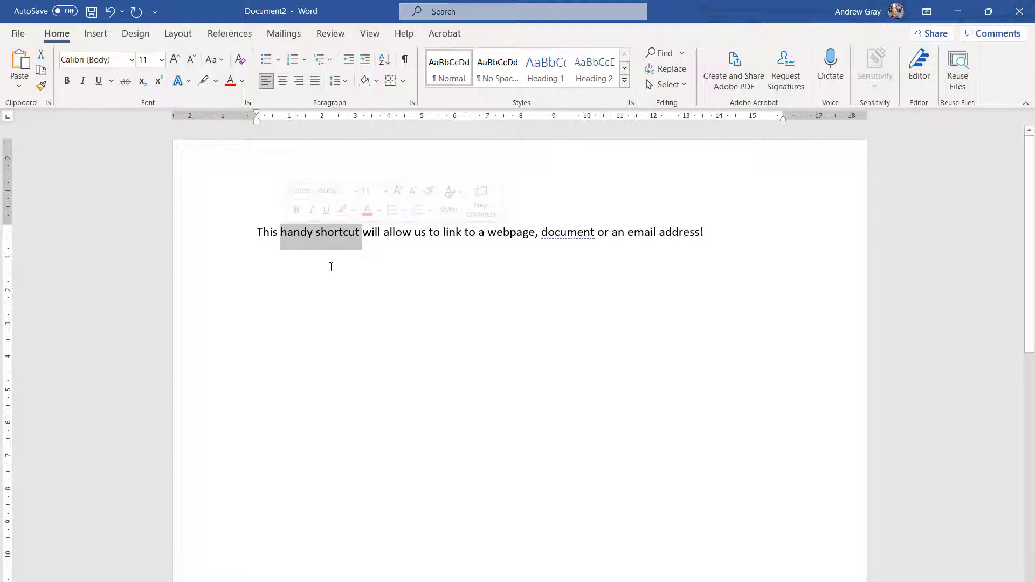
pyautogui.hotkey('ctrl', 'k')
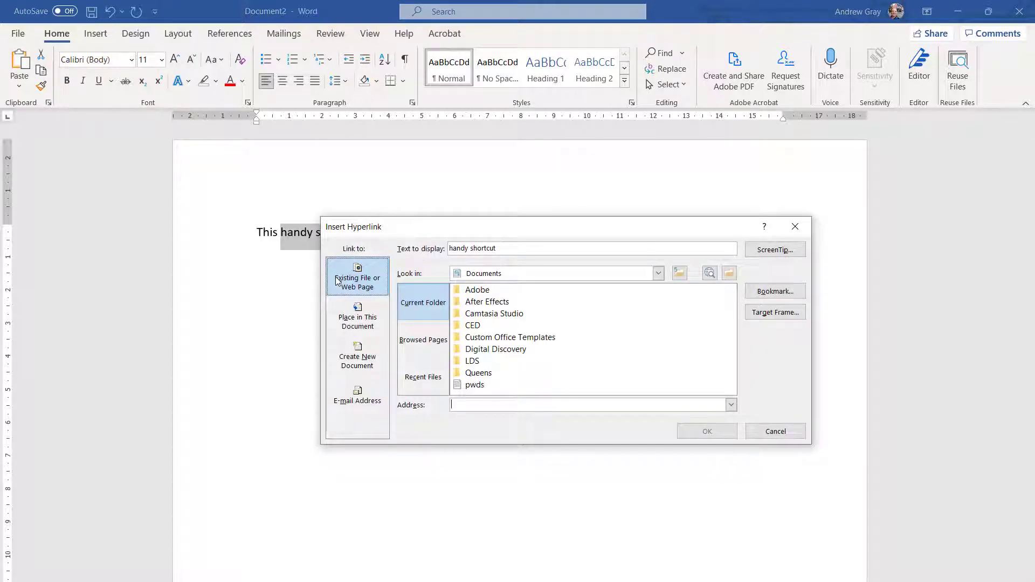
pyautogui.write('w')
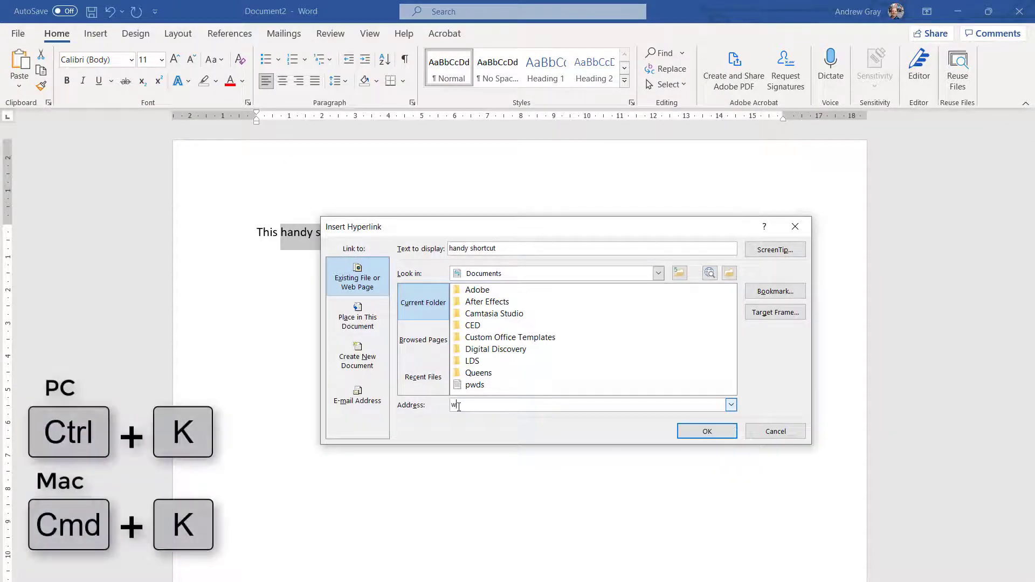
pyautogui.write('ww.bbc.co.uk')
pyautogui.press('Return')
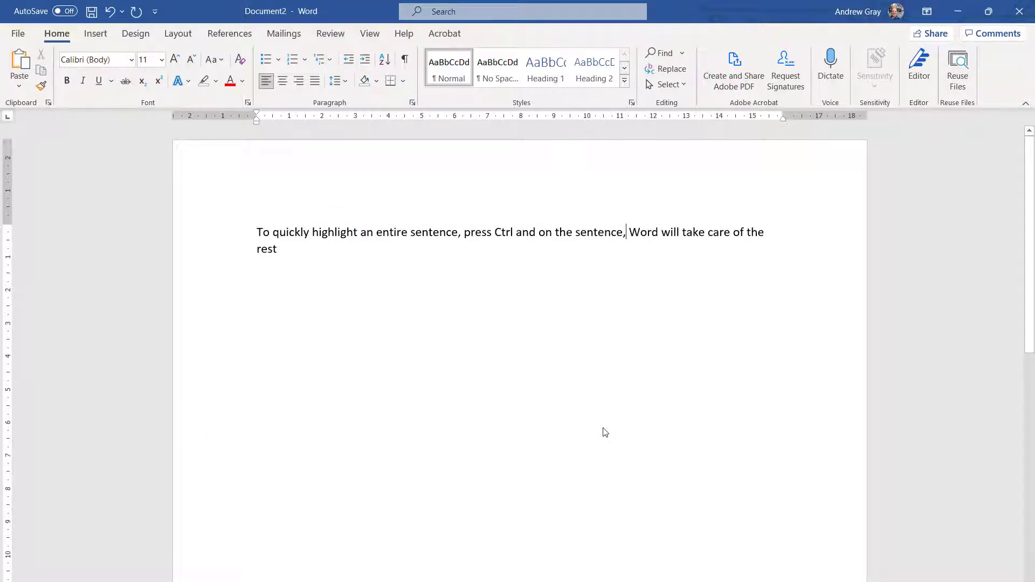
# - Select the whole sentence about highlighting sentences with a single Ctrl+click
pyautogui.keyDown('ctrl'); pyautogui.click(572, 234); pyautogui.keyUp('ctrl')
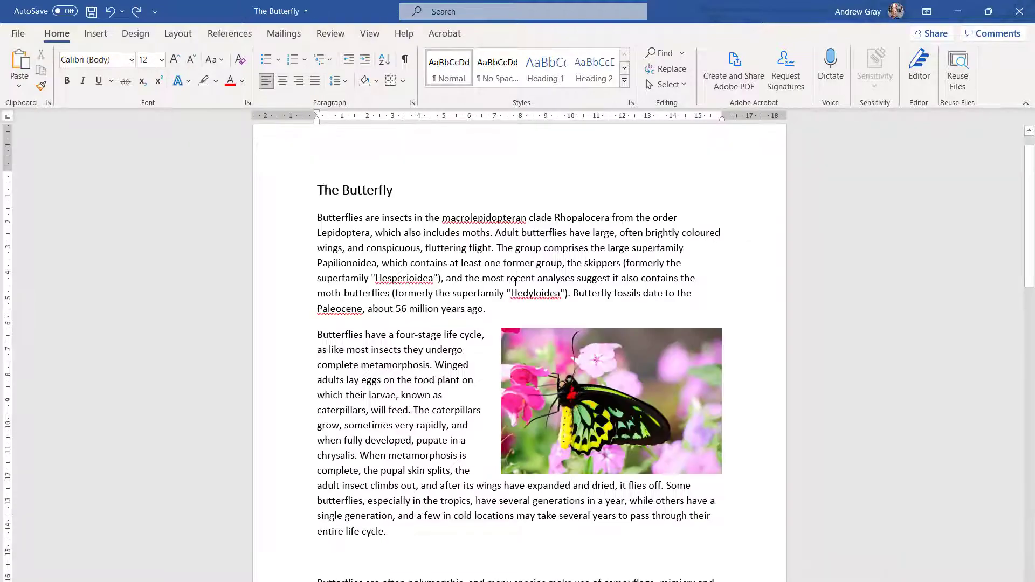
pyautogui.scroll(5, 516, 281)
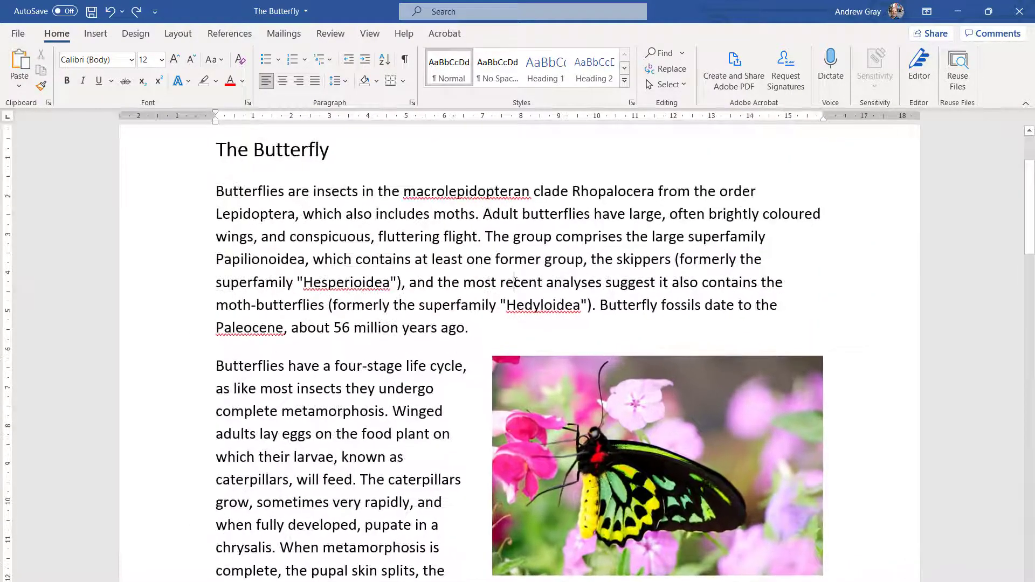
pyautogui.scroll(-5, 515, 281)
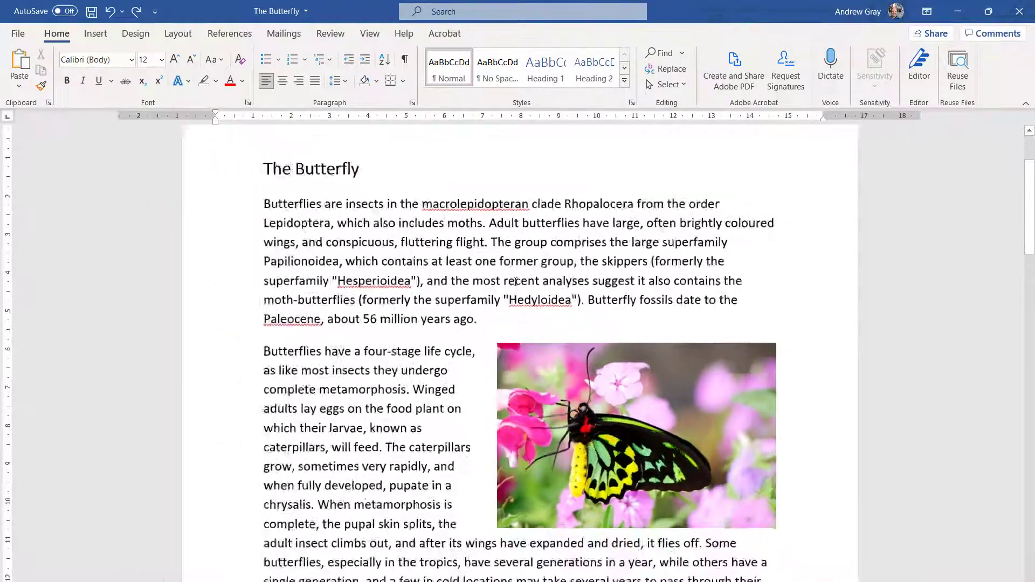
pyautogui.scroll(-1, 516, 282)
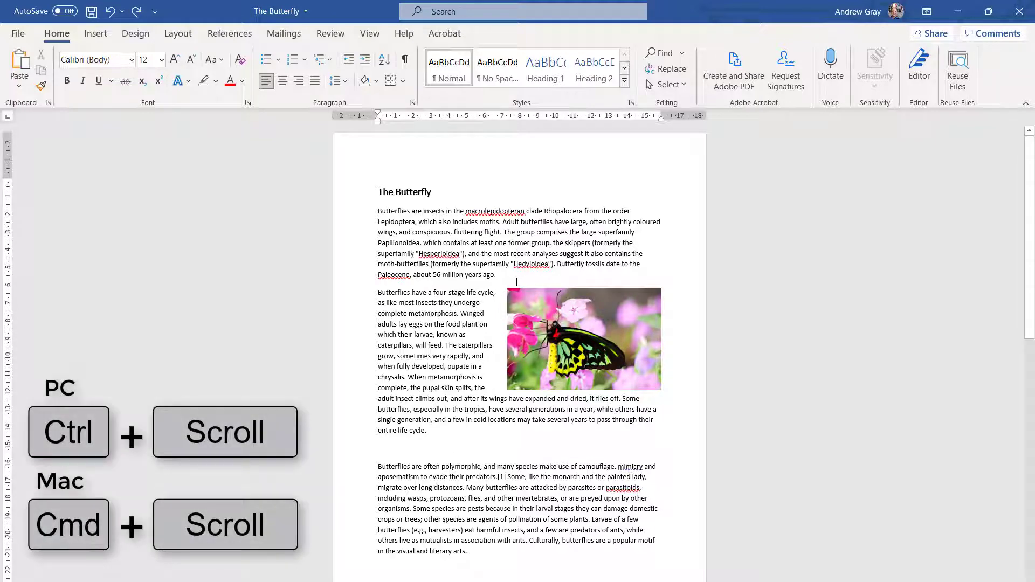
pyautogui.scroll(5, 516, 281)
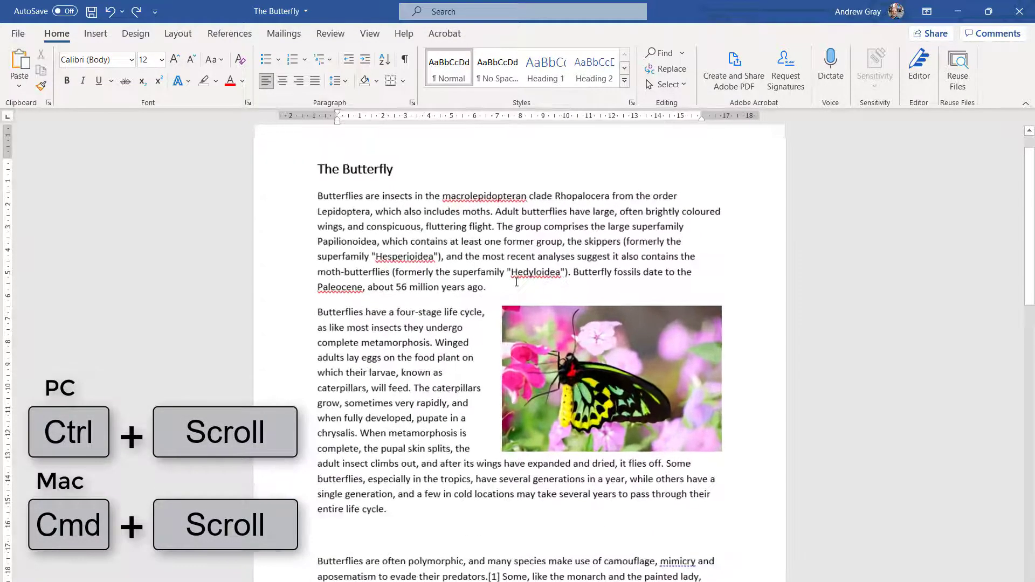
pyautogui.scroll(1, 516, 282)
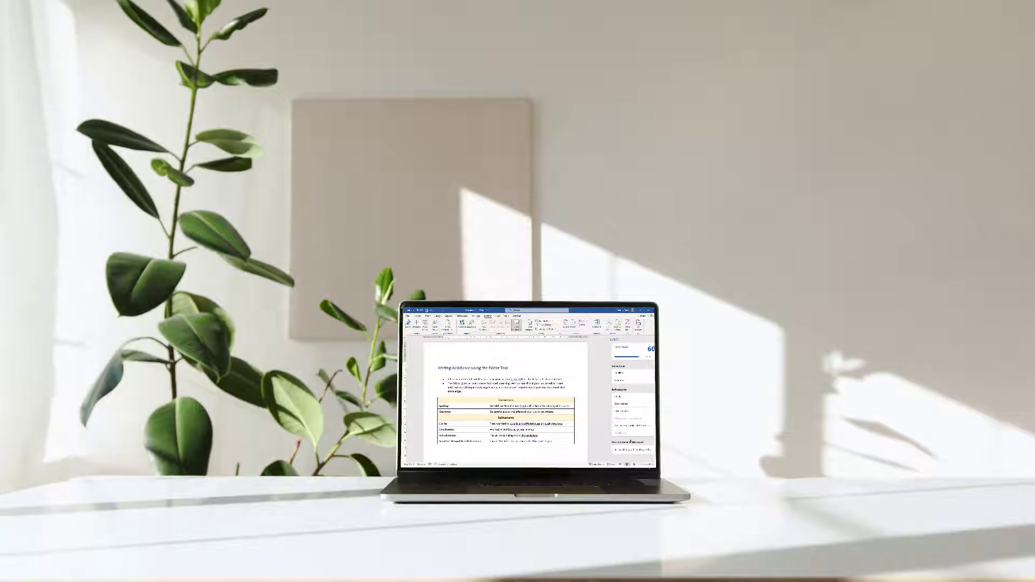
# - Check the spelling suggestion for 'table', then browse stock Images, Cutout People and Stickers
pyautogui.click(620, 373)
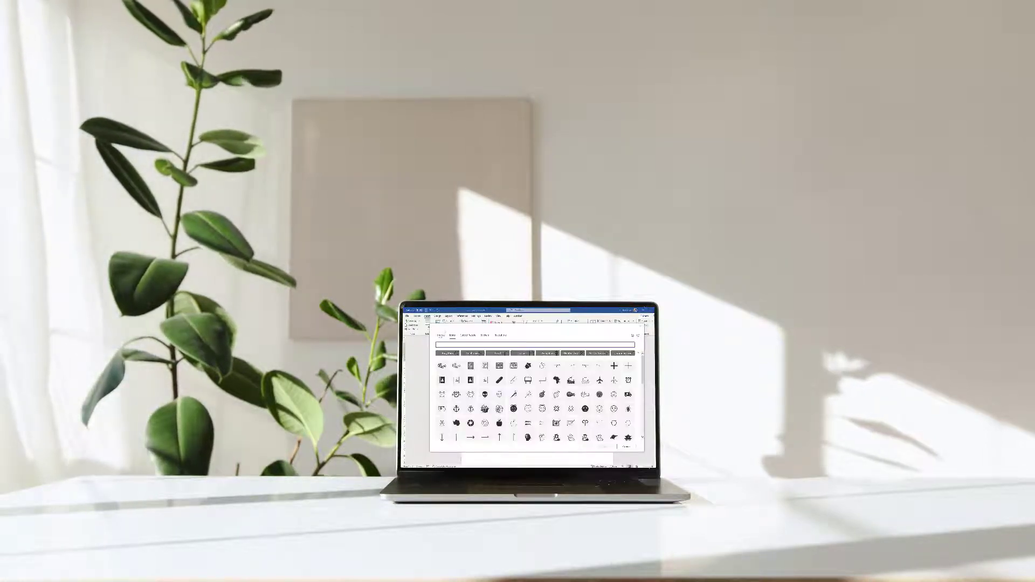
pyautogui.click(441, 336)
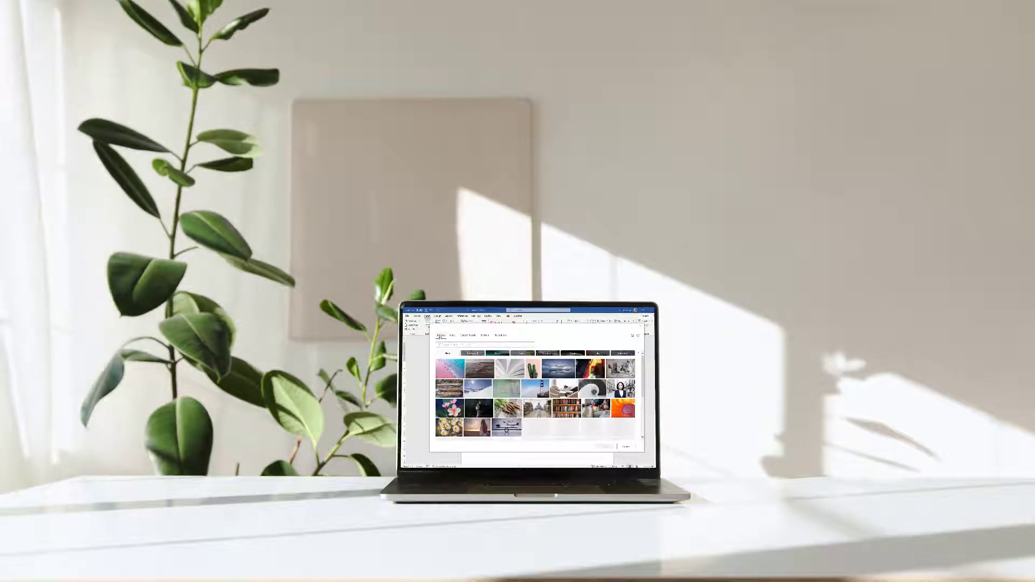
pyautogui.click(467, 335)
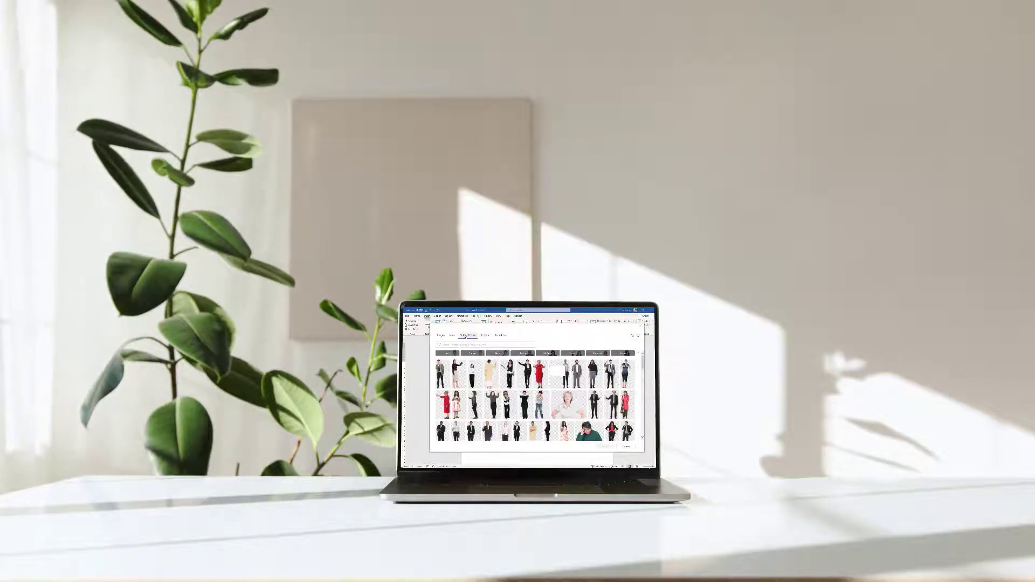
pyautogui.click(485, 335)
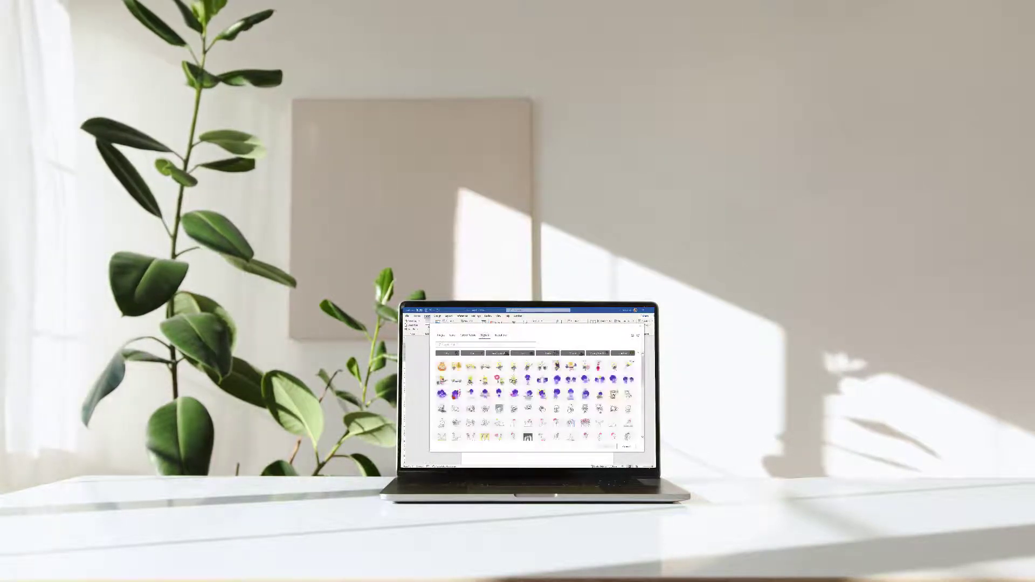